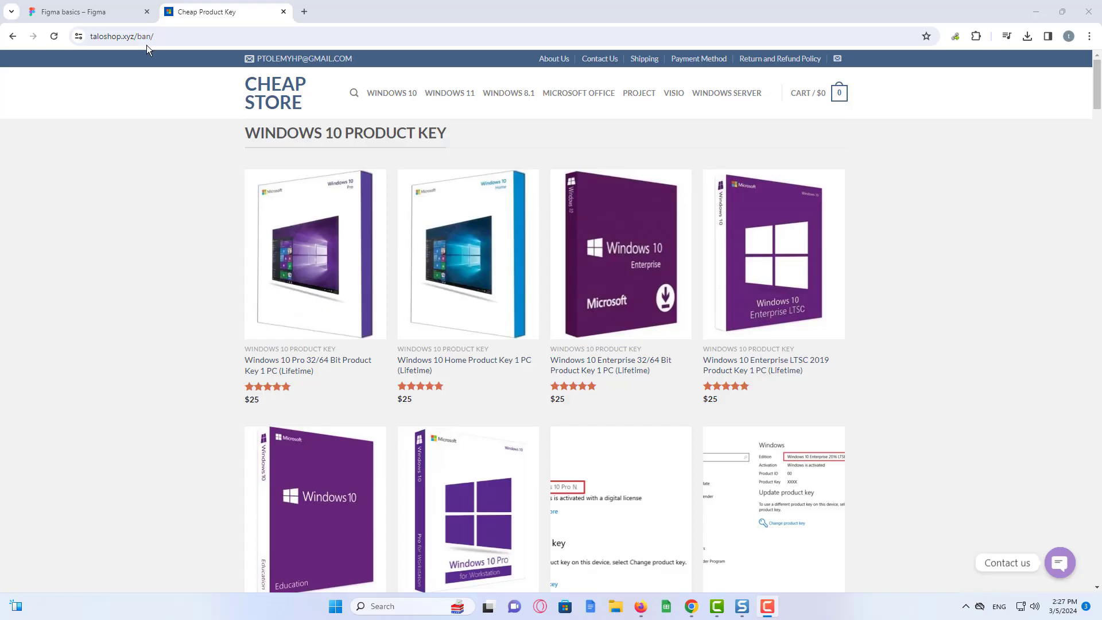
# - Copy the taloshop.xyz/ban/ address from Chrome's address bar, then go back to the Figma basics tab
pyautogui.click(147, 39)
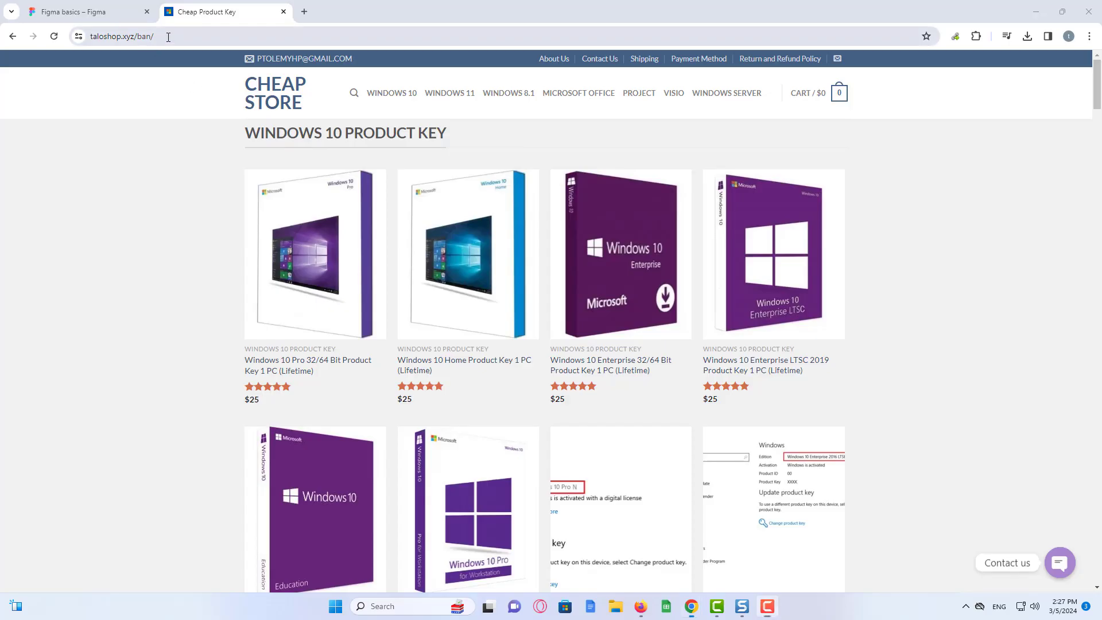
pyautogui.rightClick(167, 37)
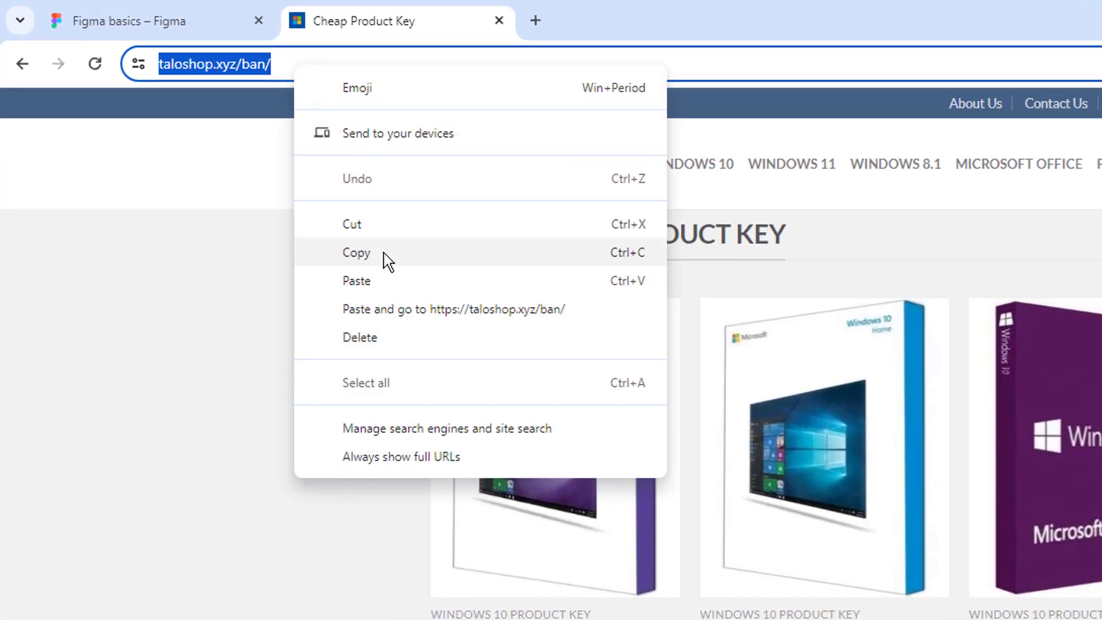
pyautogui.click(384, 254)
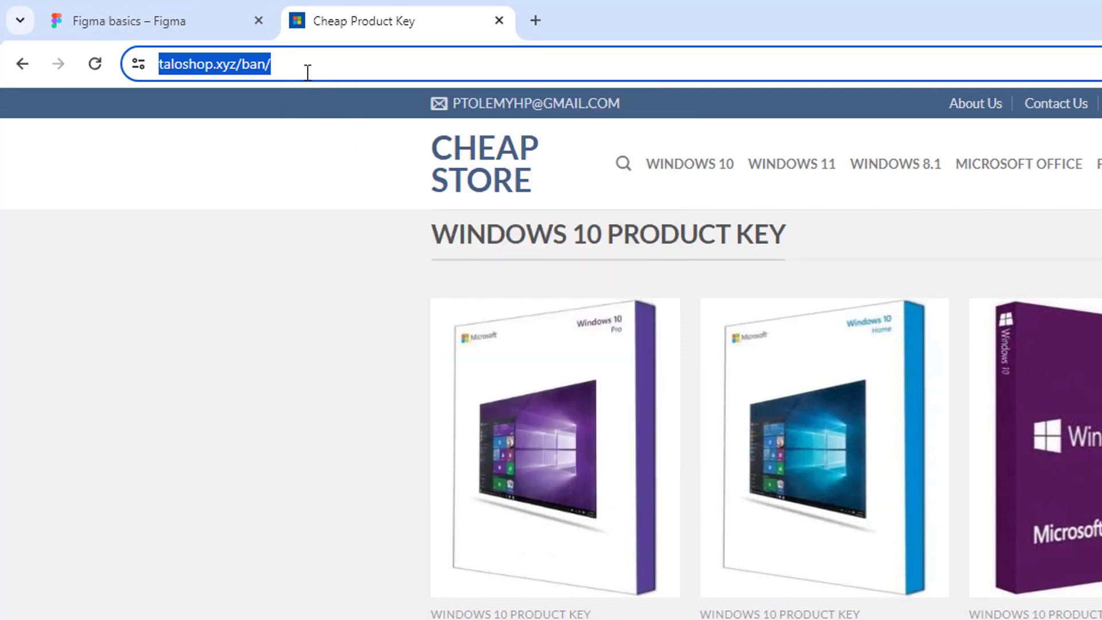
pyautogui.click(168, 34)
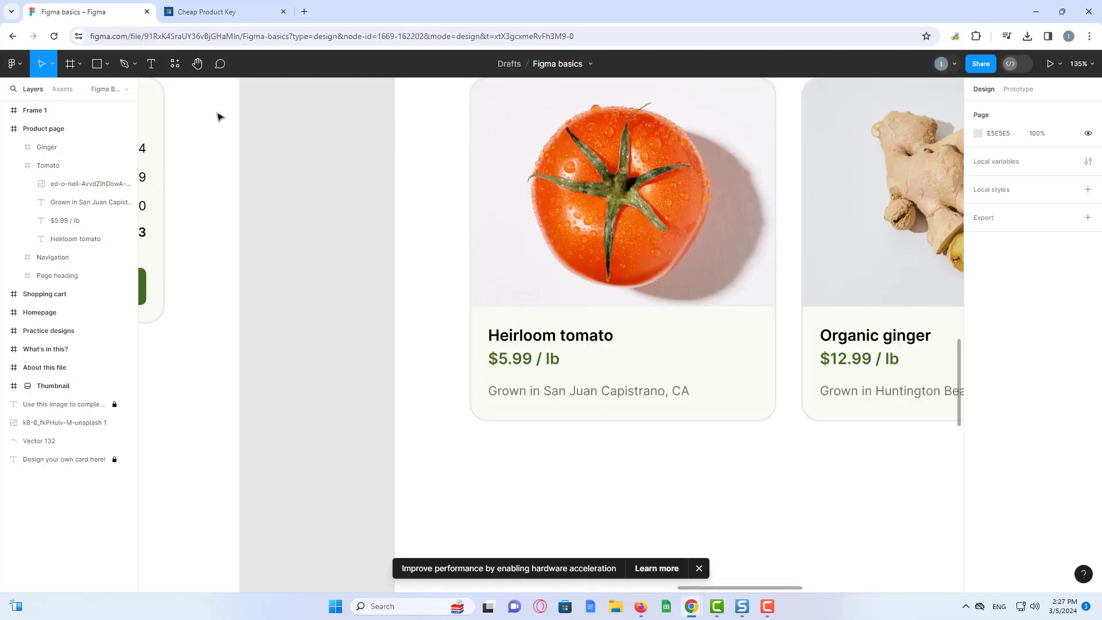
# - Search the plugin manager for 'html' and run the html.to.design plugin
pyautogui.click(12, 65)
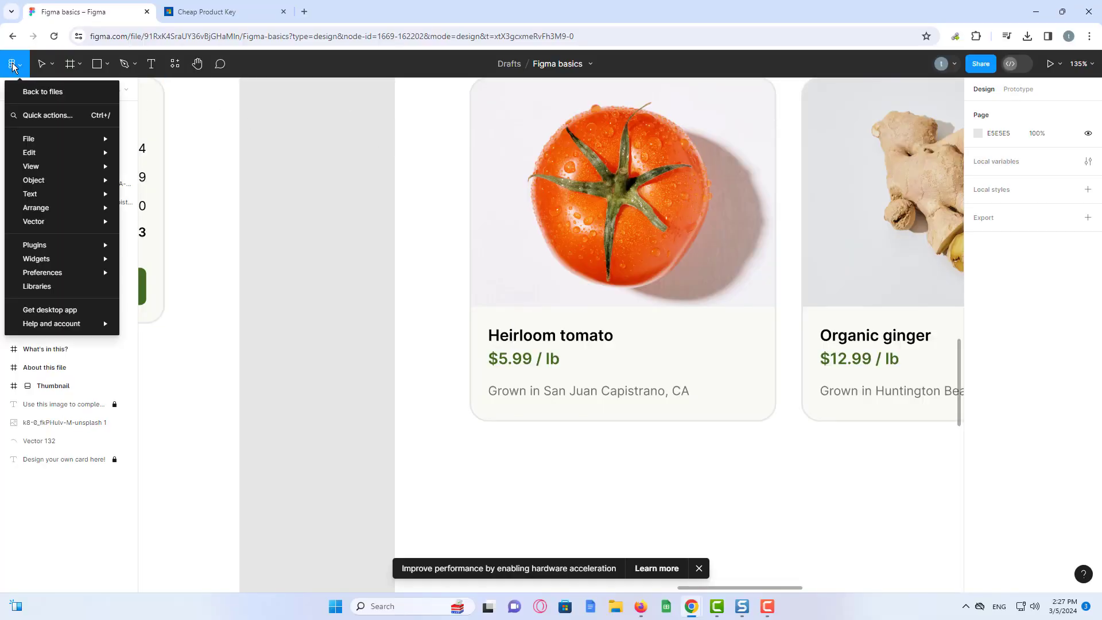
pyautogui.moveTo(102, 246)
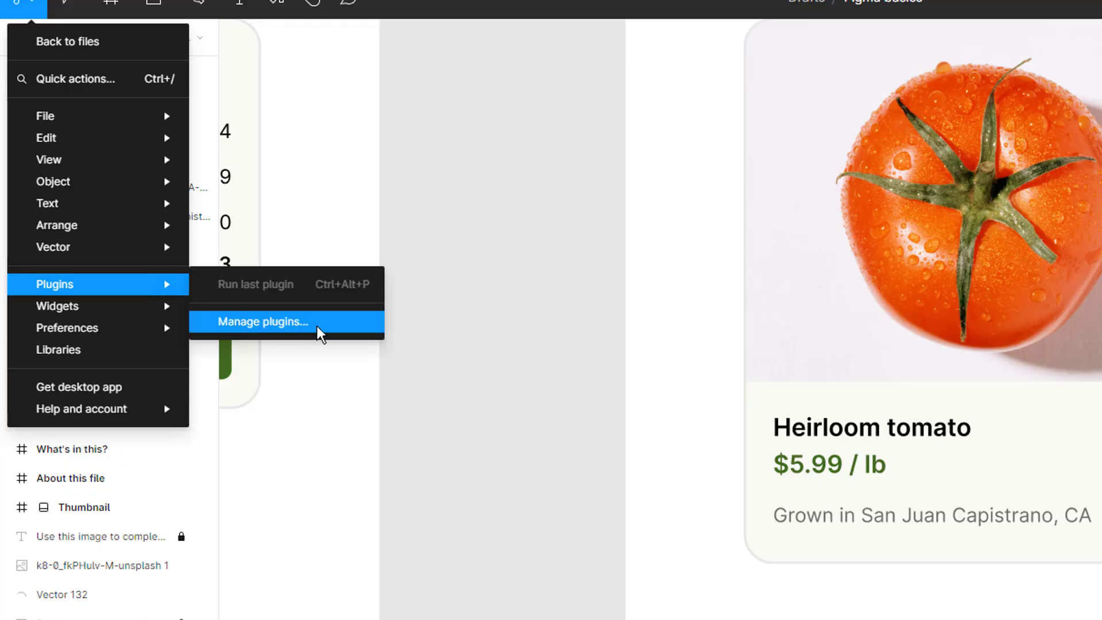
pyautogui.click(318, 325)
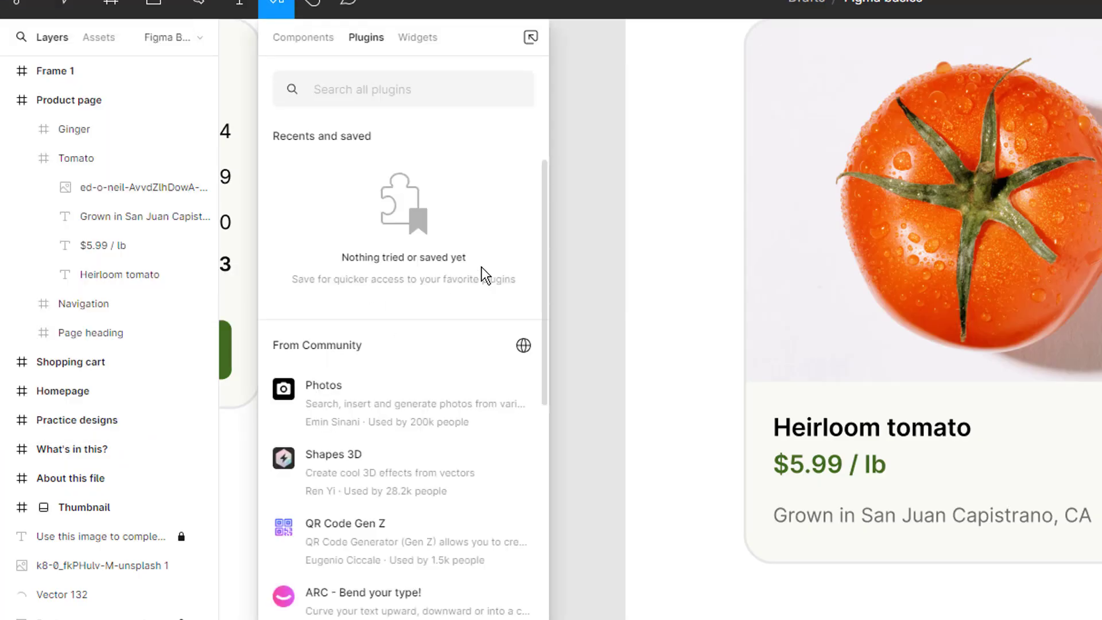
pyautogui.click(309, 41)
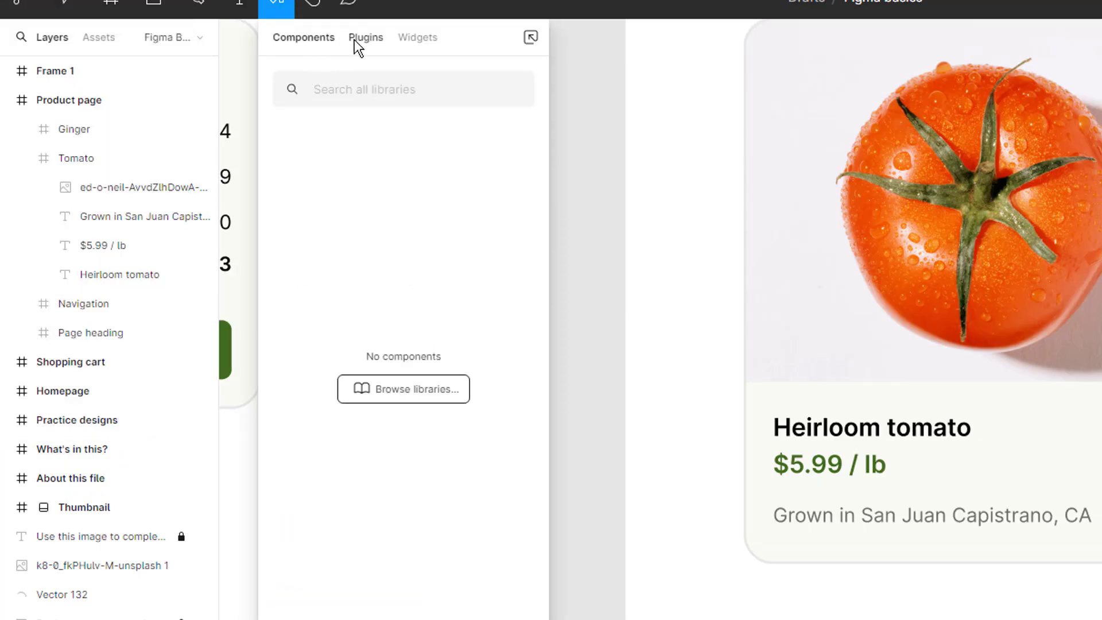
pyautogui.click(353, 39)
pyautogui.click(416, 96)
pyautogui.write('html')
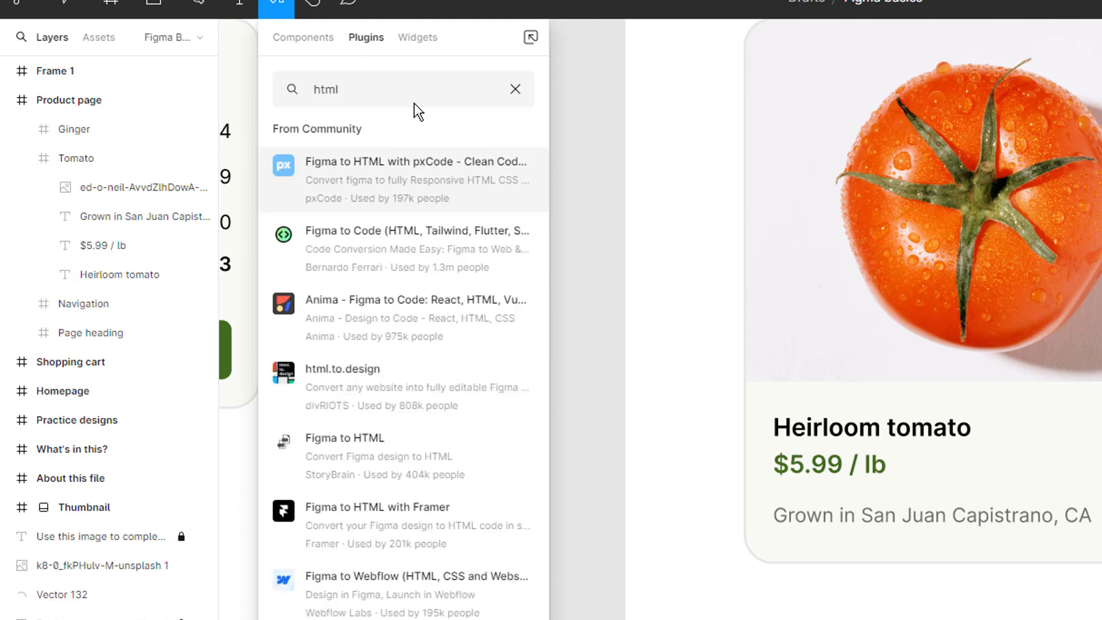
pyautogui.click(361, 381)
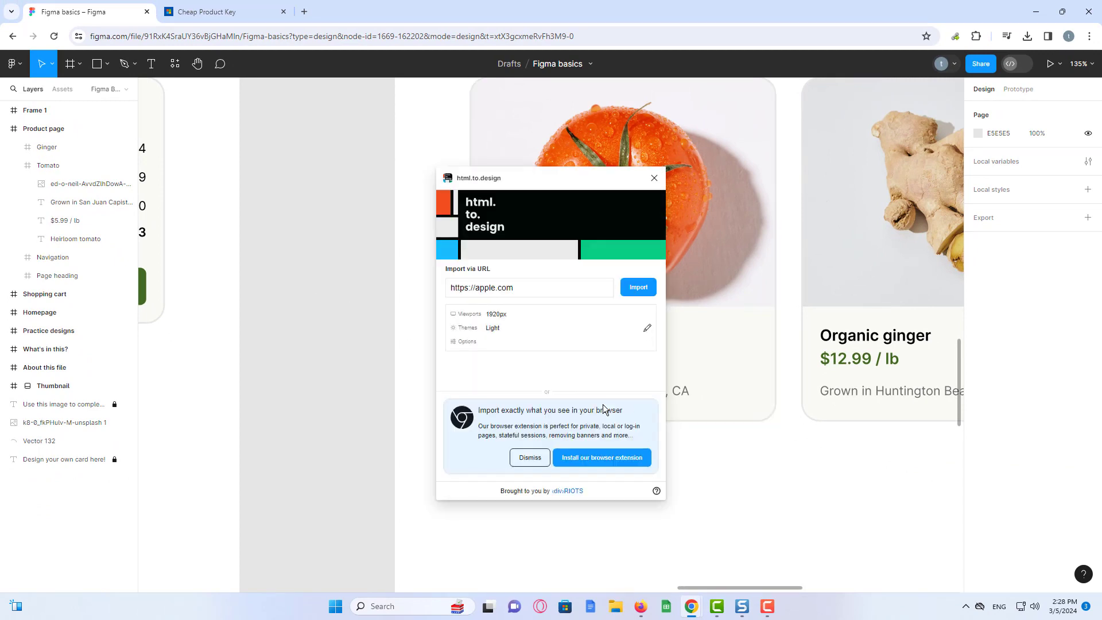
# - Paste taloshop.xyz/ban/ over the apple.com URL, import the page, and dismiss the suggestions dialog
pyautogui.click(527, 291)
pyautogui.write('https://taloshop.xyz/ban/')
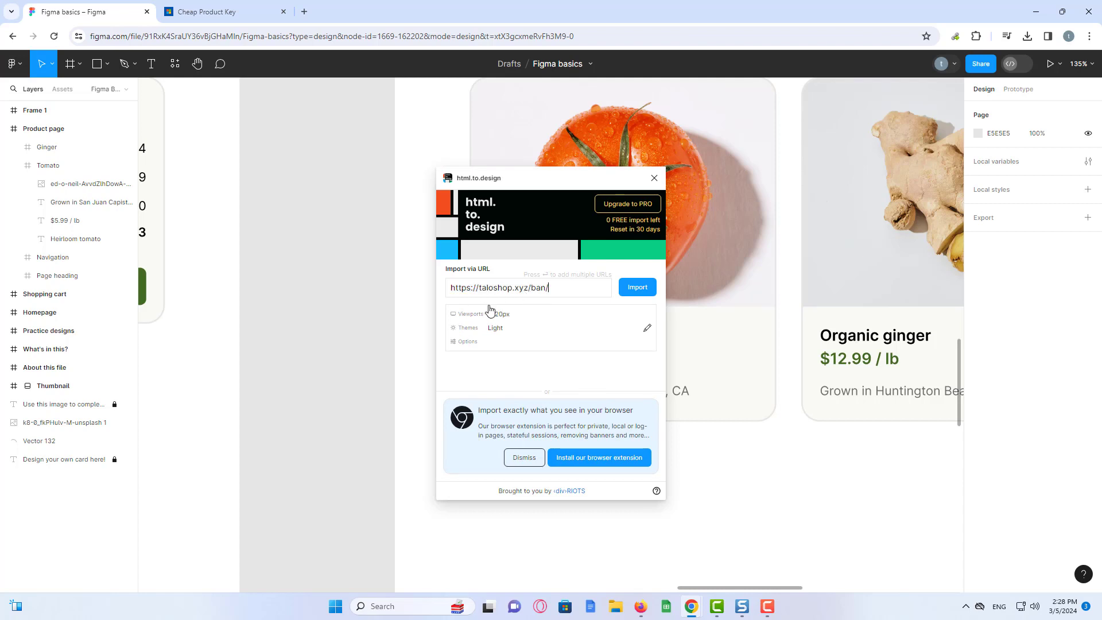
pyautogui.click(643, 292)
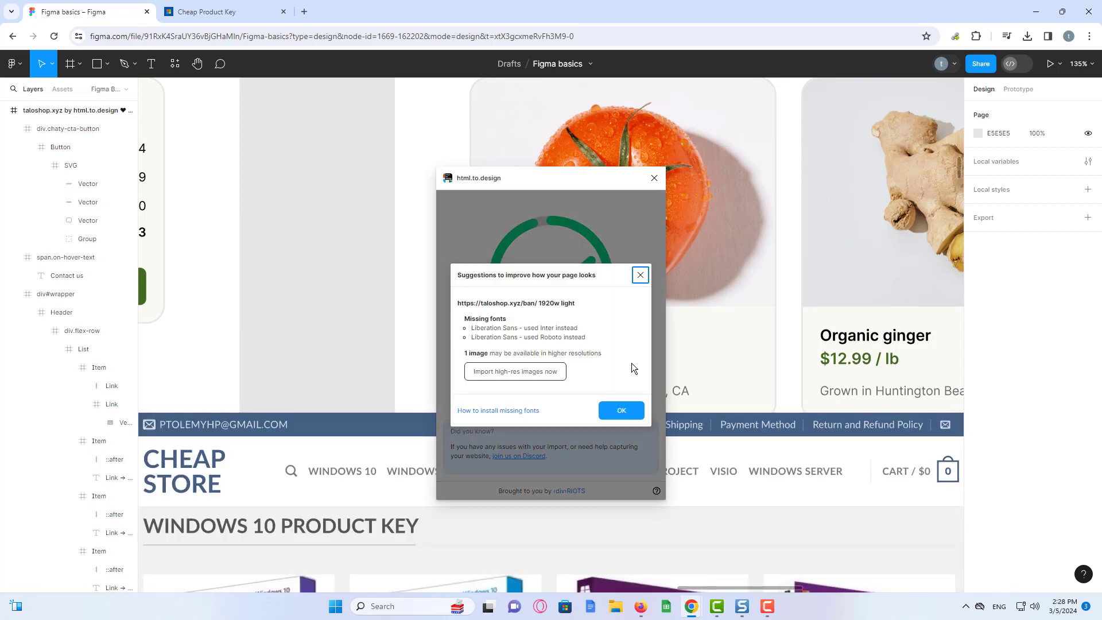
pyautogui.click(625, 411)
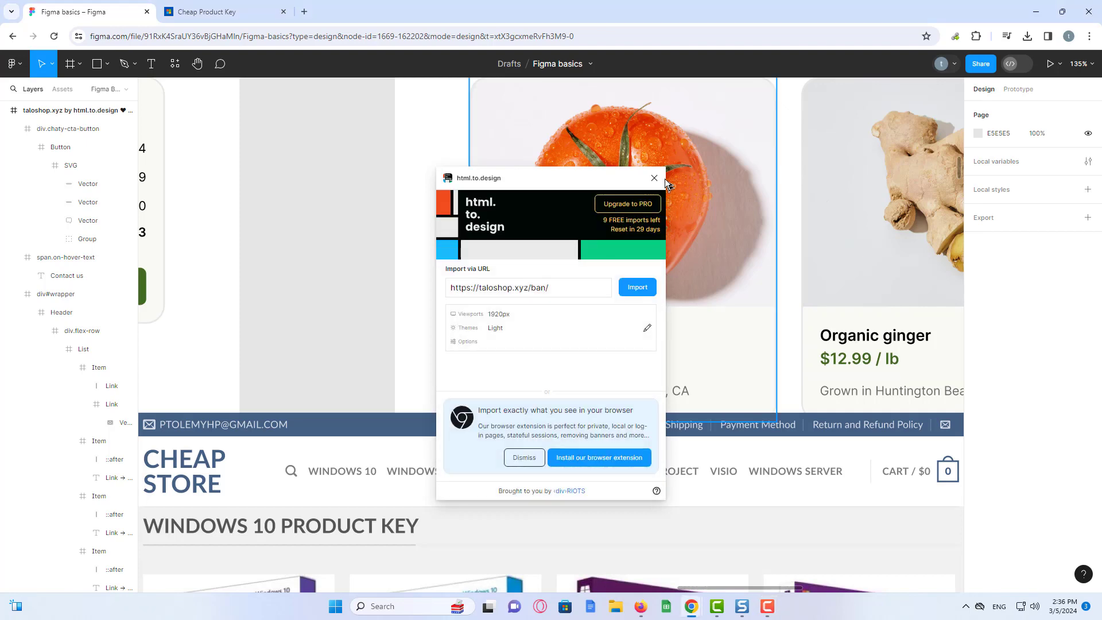
# - Close html.to.design and move the imported taloshop frame over the tomato cards
pyautogui.click(654, 178)
pyautogui.click(384, 432)
pyautogui.moveTo(385, 432); pyautogui.dragTo(439, 107)
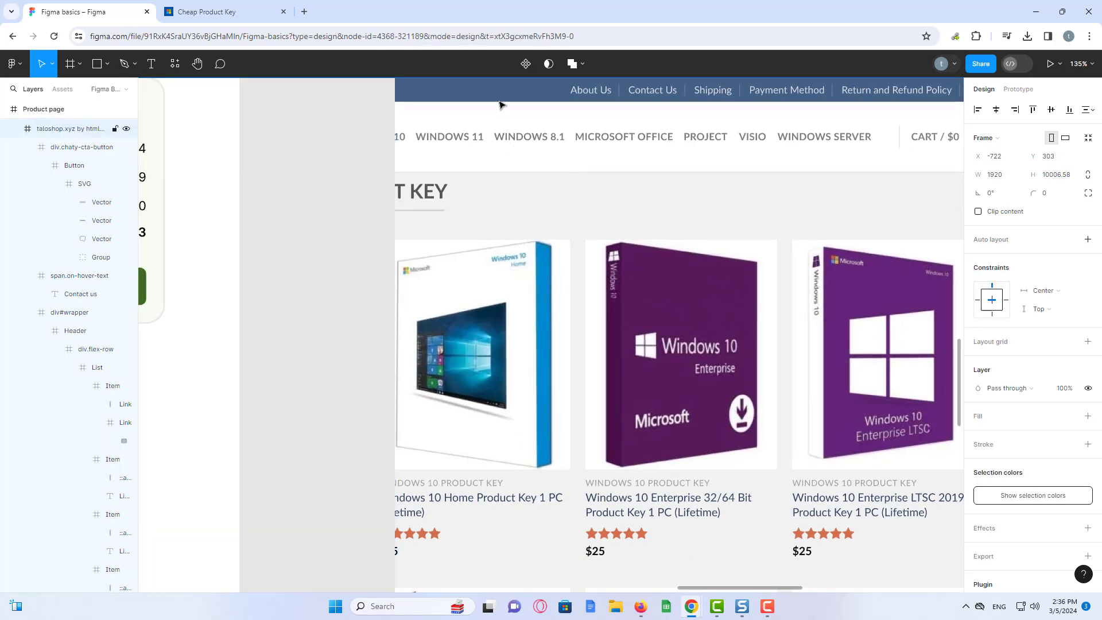
pyautogui.moveTo(593, 92); pyautogui.dragTo(398, 124)
pyautogui.click(191, 251)
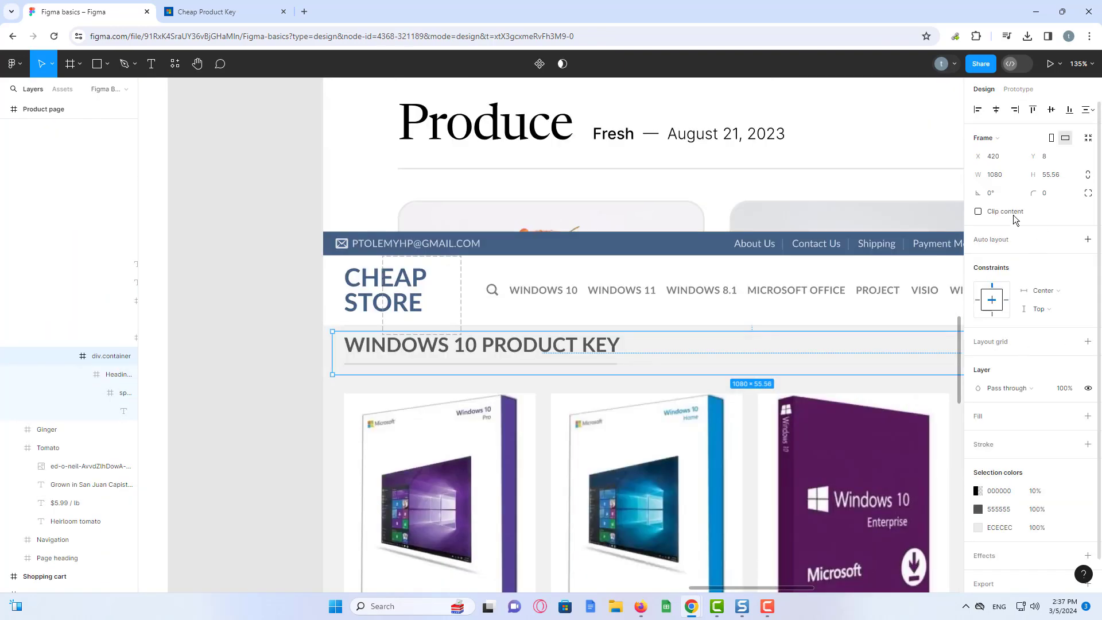
# - Add a 10px layout grid and auto layout to div.container
pyautogui.click(999, 344)
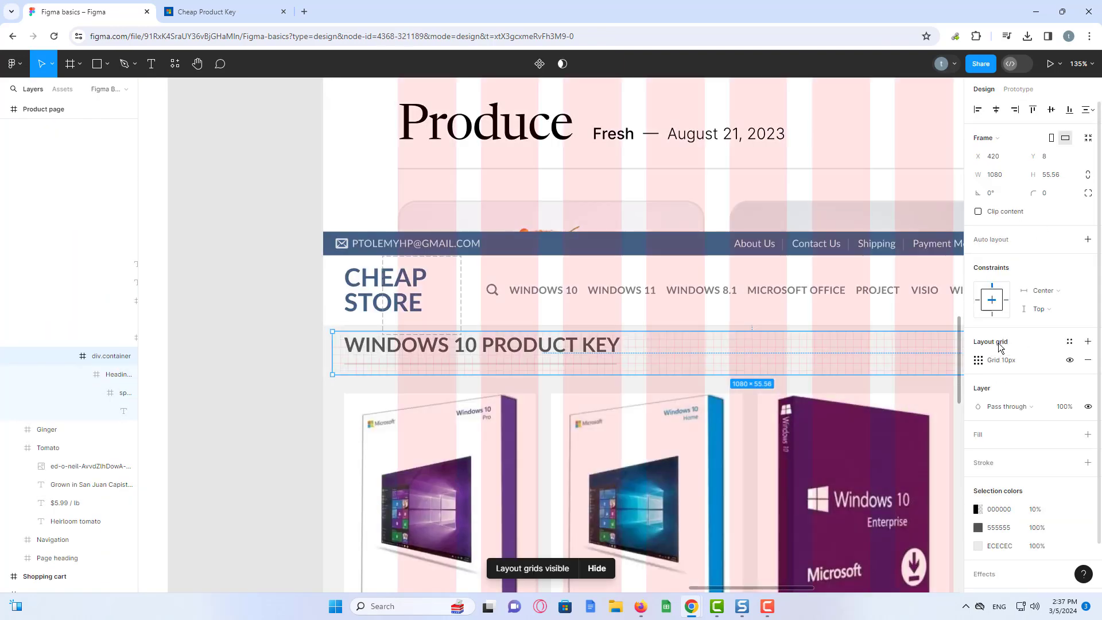
pyautogui.click(978, 360)
pyautogui.click(978, 360)
pyautogui.hotkey('shift', 'a')
# - Change the heading's word PRODUCT to SERIAL, so it reads WINDOWS 10 SERIAL KEY
pyautogui.click(529, 351)
pyautogui.doubleClick(529, 352)
pyautogui.doubleClick(529, 347)
pyautogui.press('BackSpace')
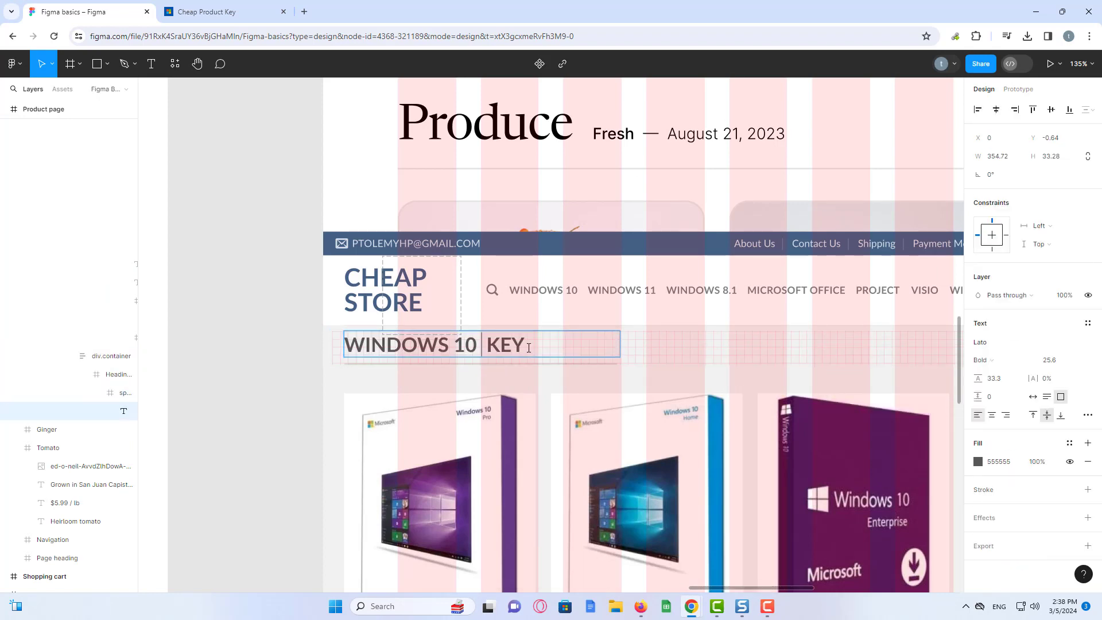
pyautogui.write('SERIAL')
pyautogui.click(417, 308)
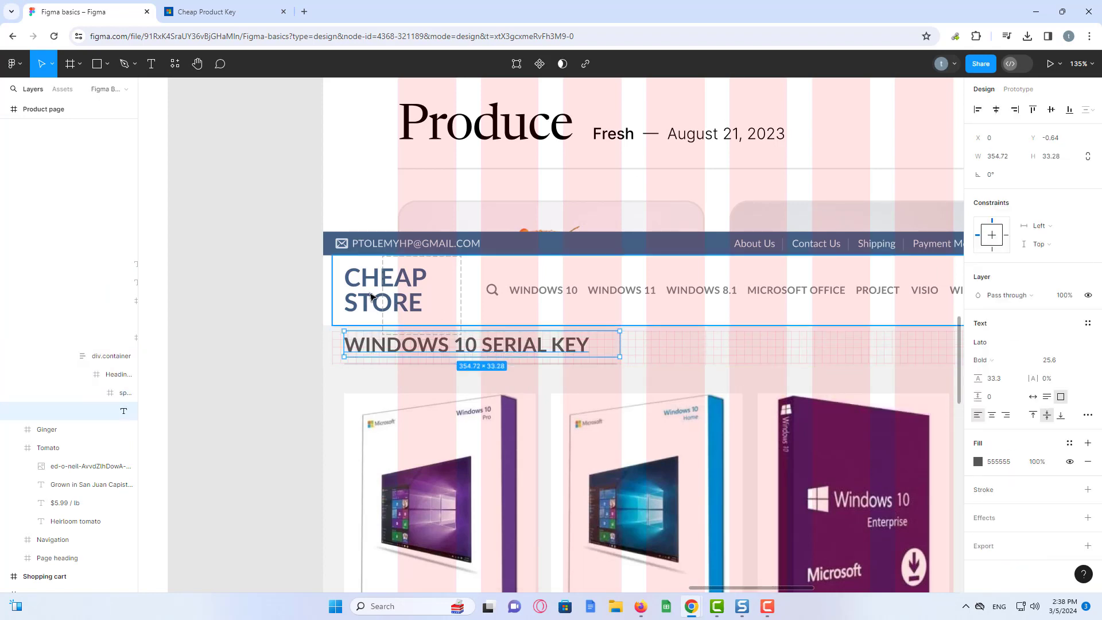
# - Select the first product card and scroll through the imported page
pyautogui.scroll(-6, 402, 299)
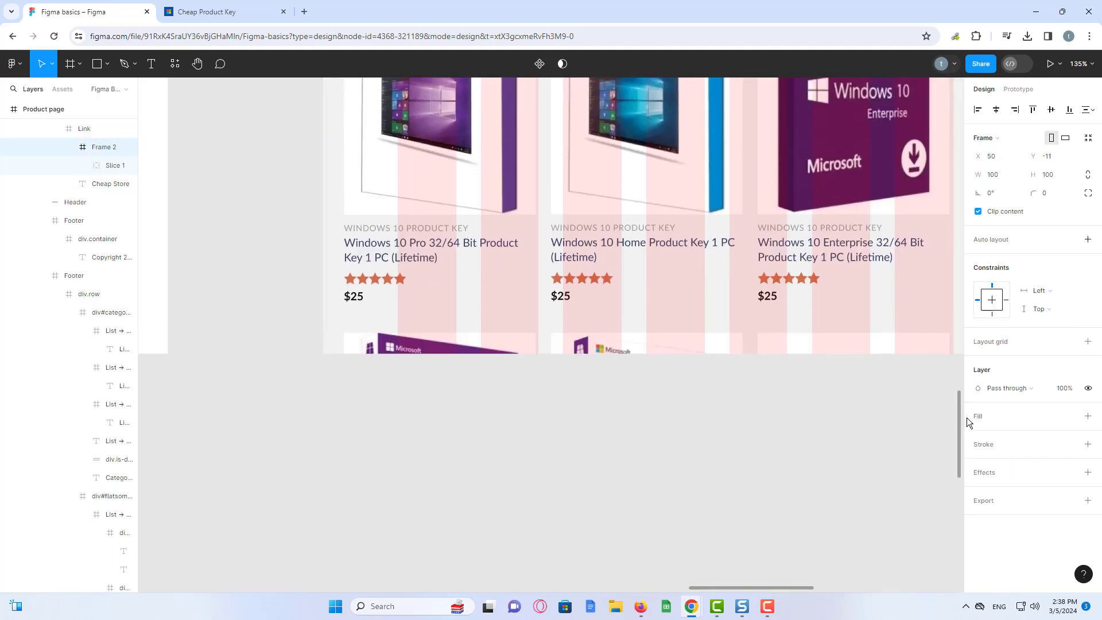
pyautogui.scroll(1, 385, 287)
pyautogui.click(380, 286)
pyautogui.click(381, 285)
pyautogui.scroll(-4, 689, 373)
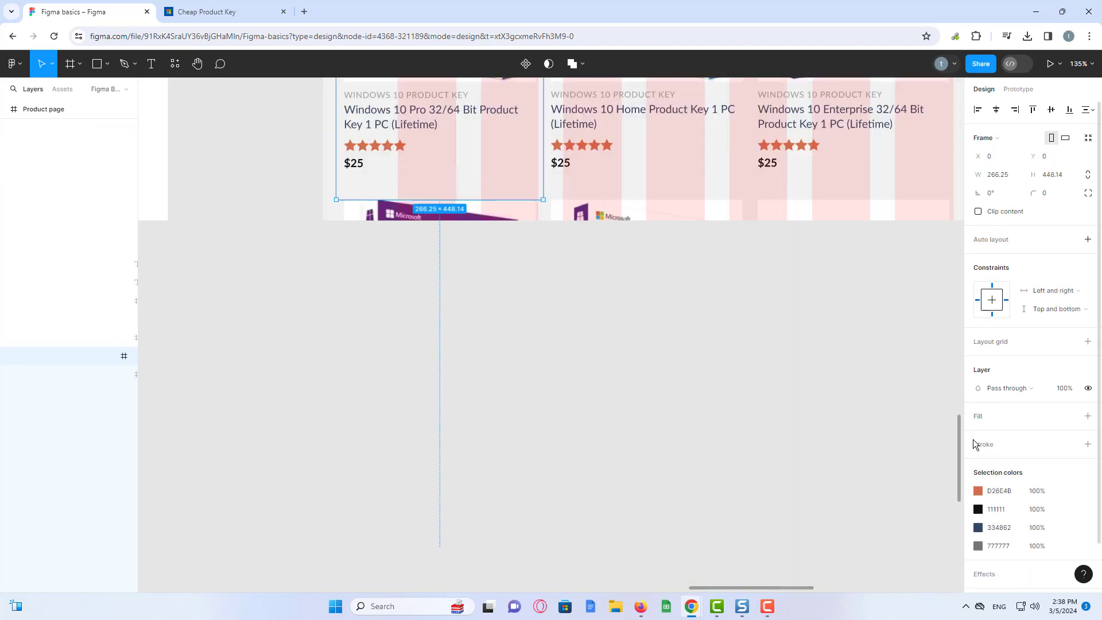
pyautogui.scroll(10, 631, 344)
pyautogui.scroll(-5, 631, 344)
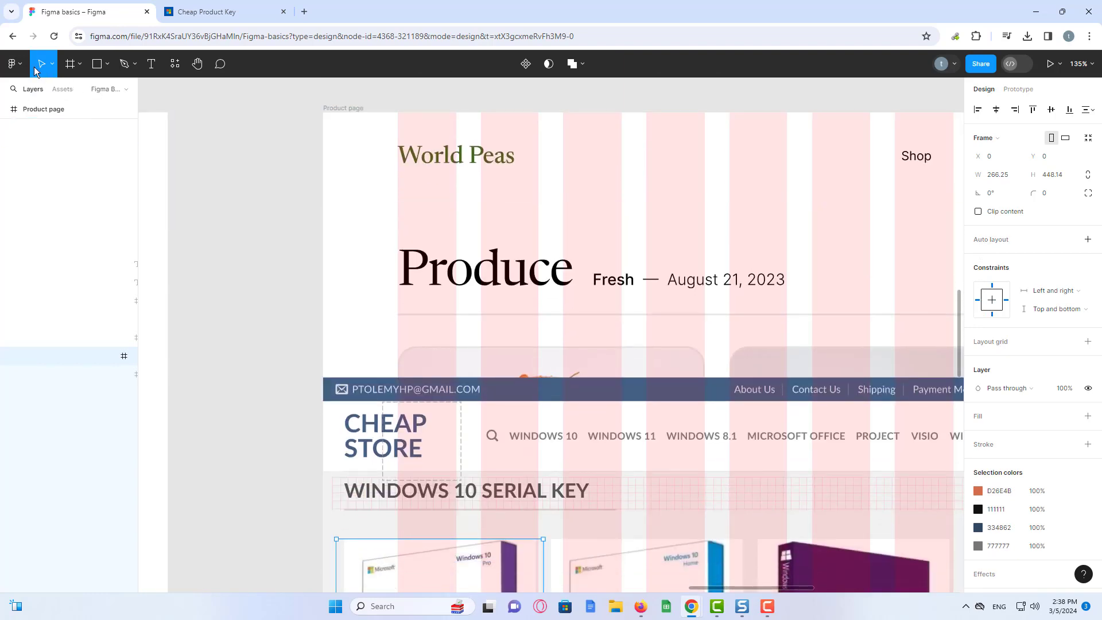
# - Search plugins for 'figma to wordpress' and run Yotako's Figma to WordPress plugin
pyautogui.click(19, 66)
pyautogui.moveTo(65, 243)
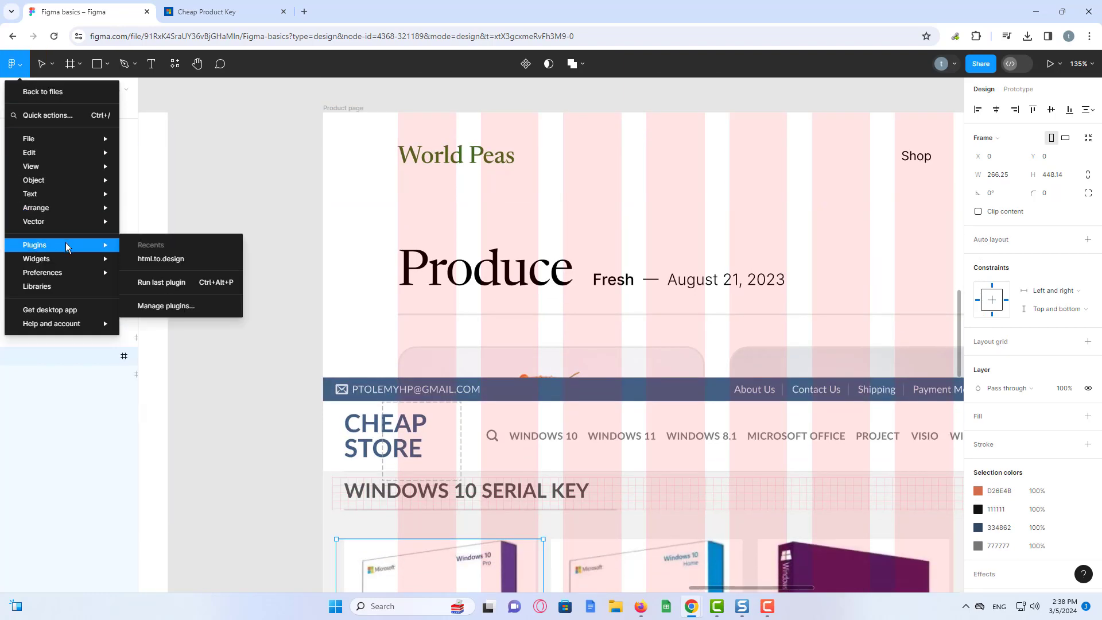
pyautogui.click(169, 307)
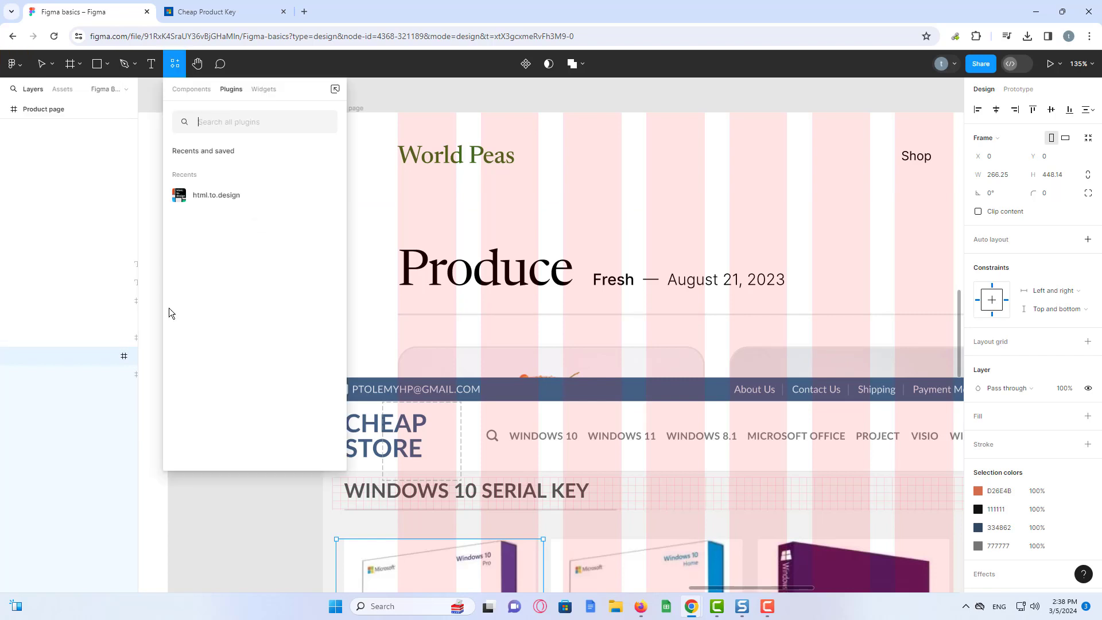
pyautogui.click(245, 123)
pyautogui.write('fig')
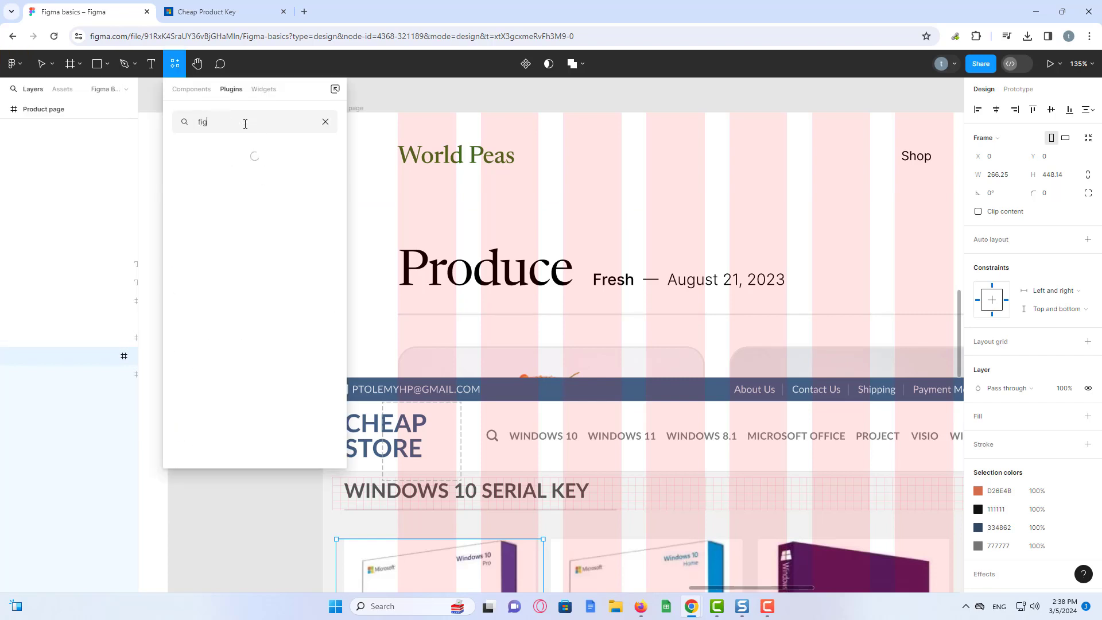
pyautogui.write('ma')
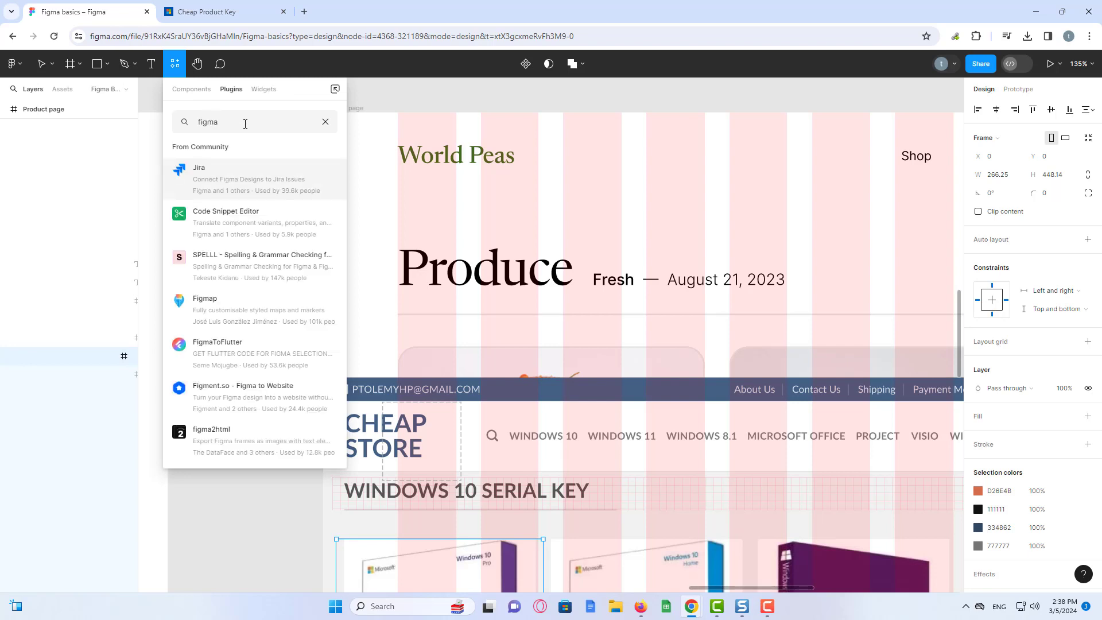
pyautogui.write(' t')
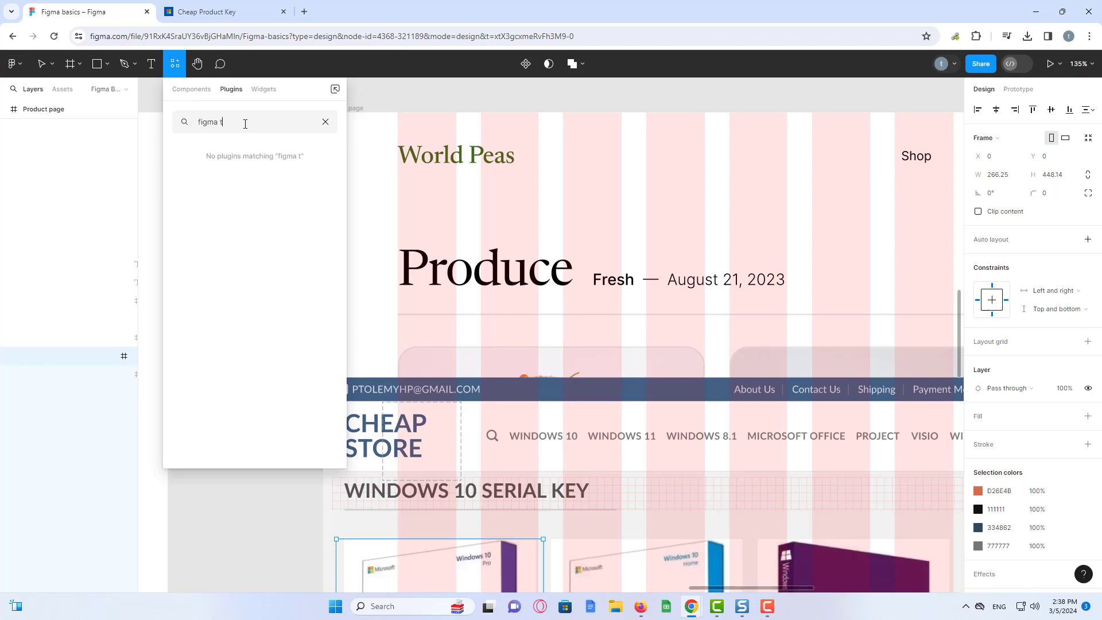
pyautogui.write('o wordpress')
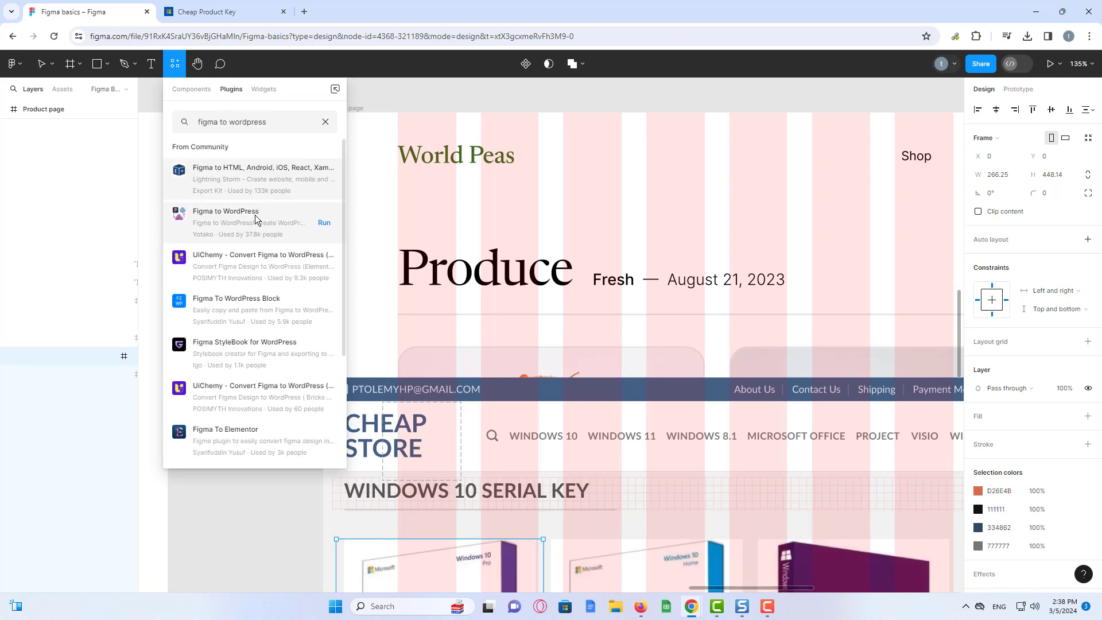
pyautogui.click(256, 219)
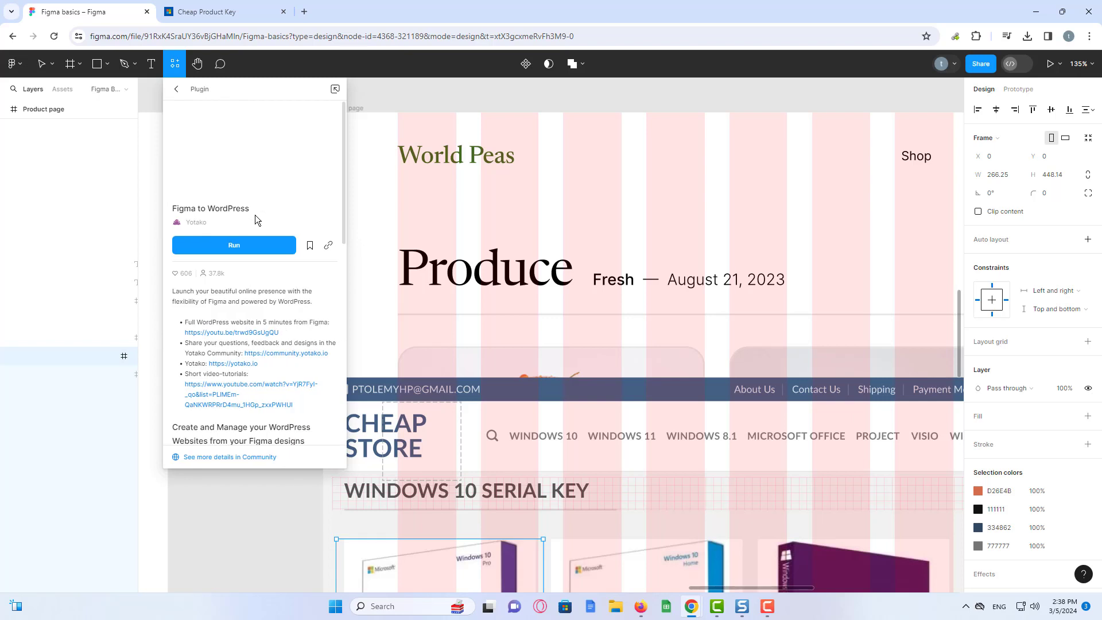
pyautogui.click(255, 246)
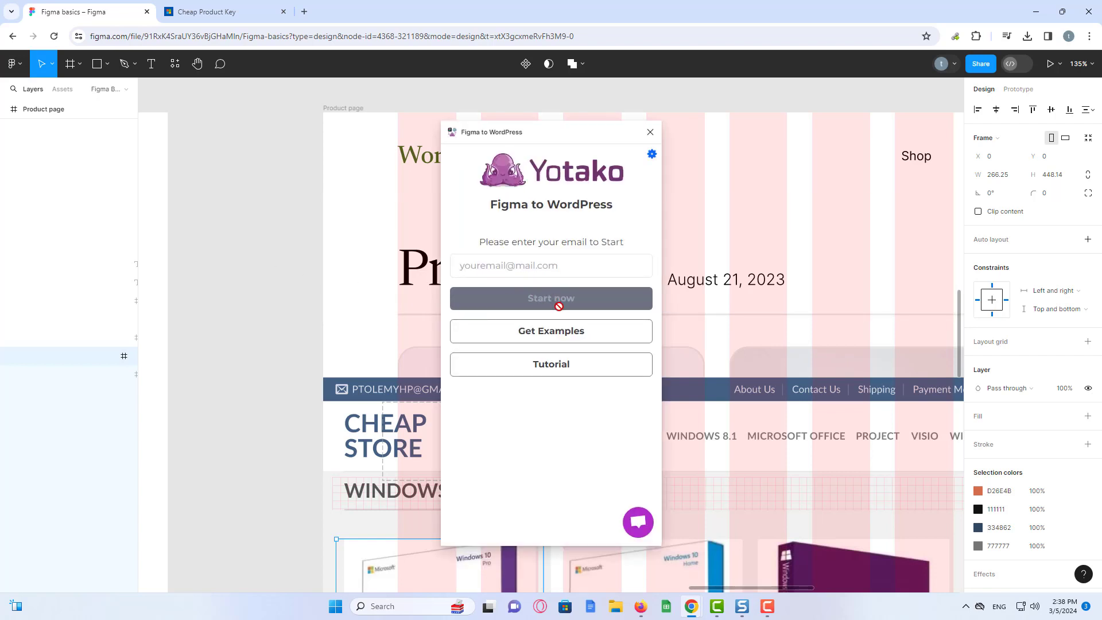
# - Enter your email address in the Yotako plugin and click Start now
pyautogui.click(503, 274)
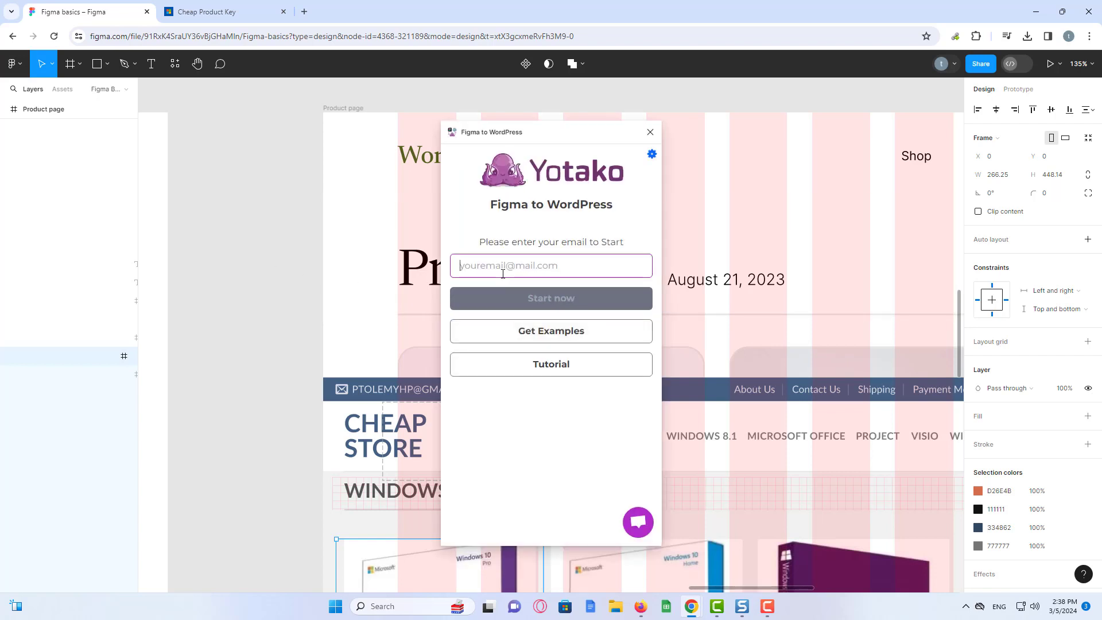
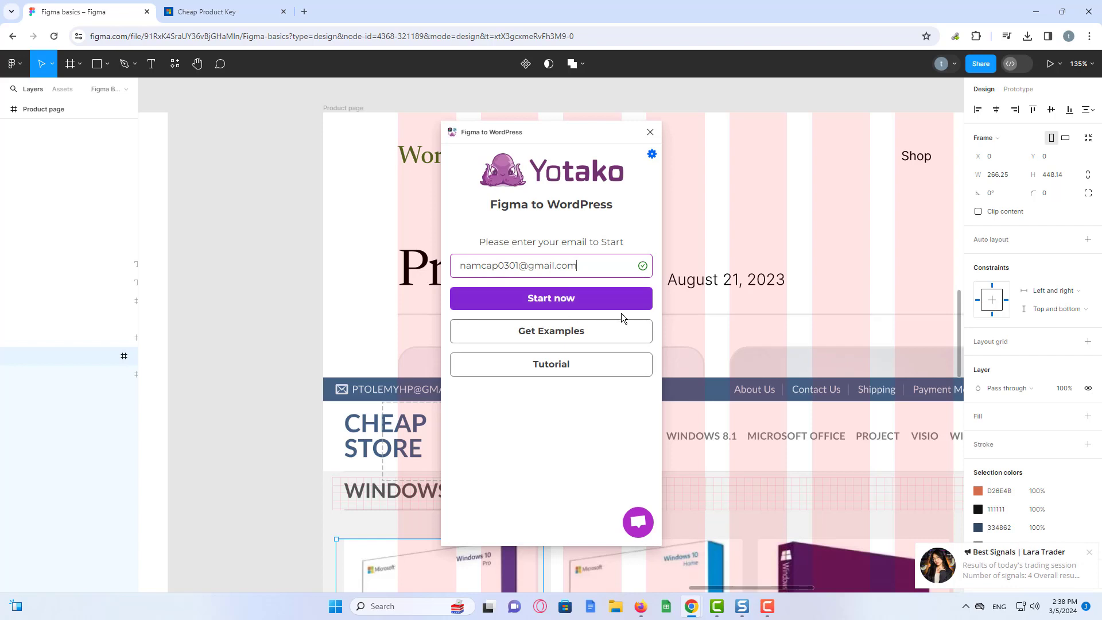
pyautogui.click(602, 300)
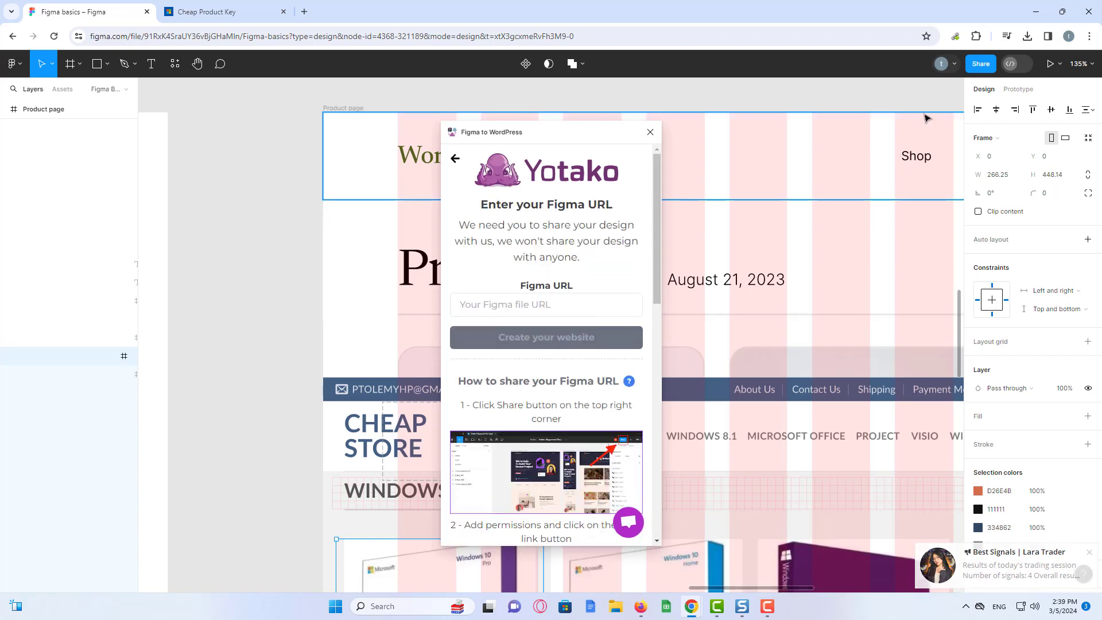
# - Copy the file's share link, keeping 'Anyone with the link can view' access
pyautogui.click(982, 66)
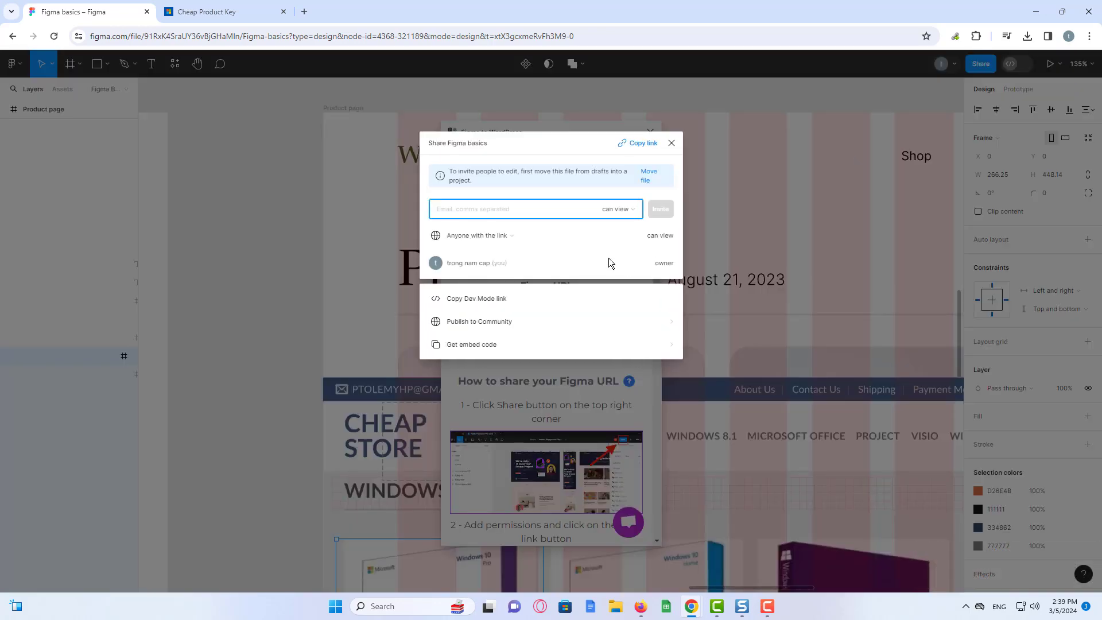
pyautogui.click(617, 209)
pyautogui.click(634, 211)
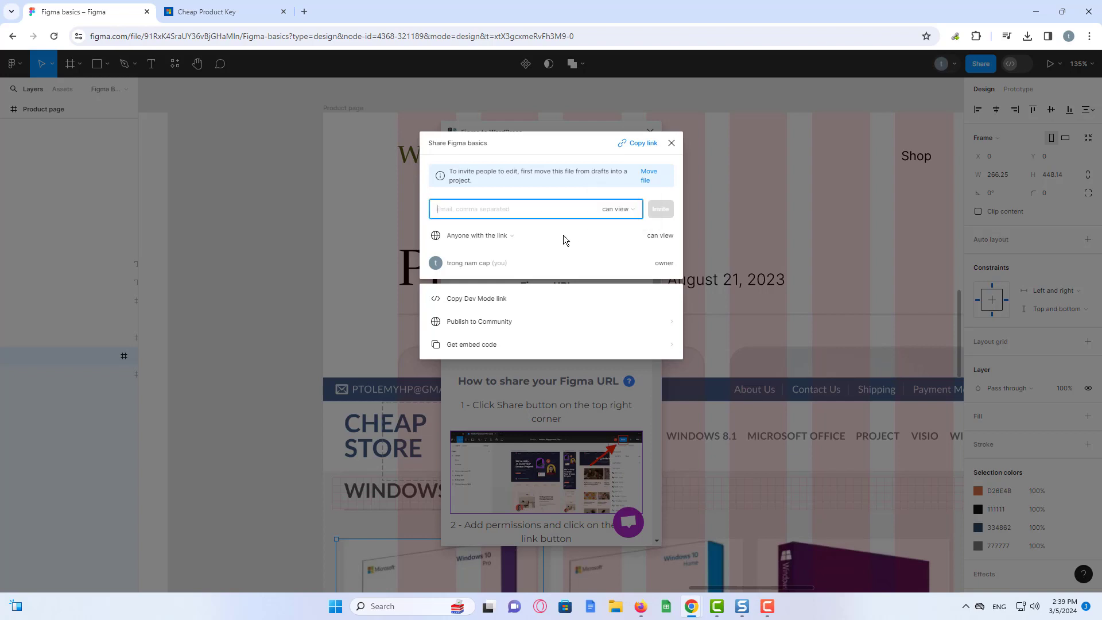
pyautogui.click(503, 236)
pyautogui.click(503, 239)
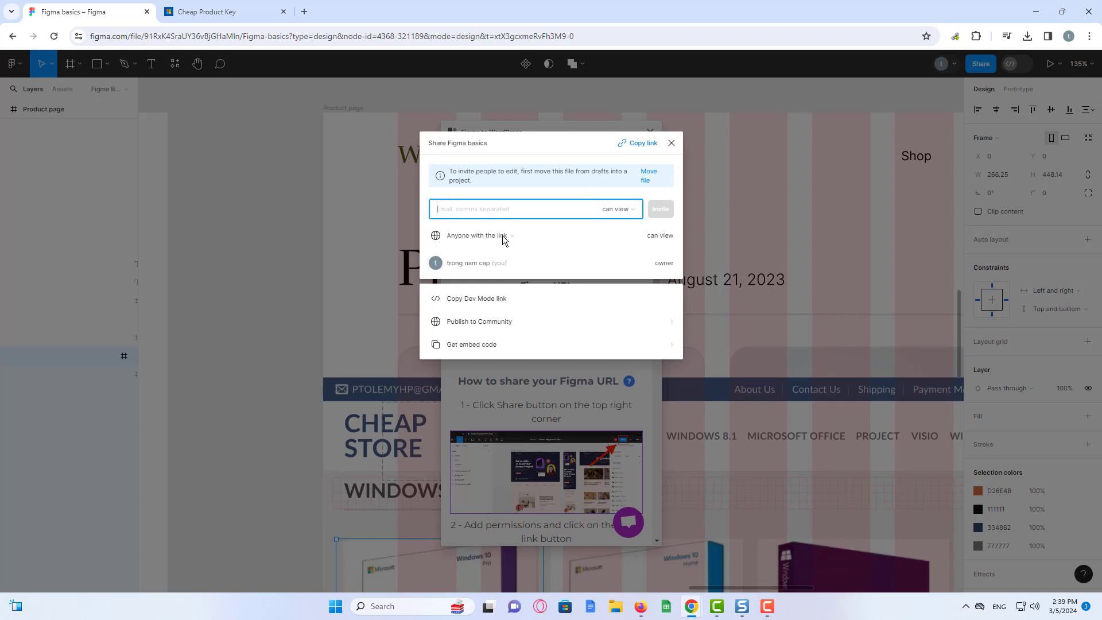
pyautogui.click(644, 147)
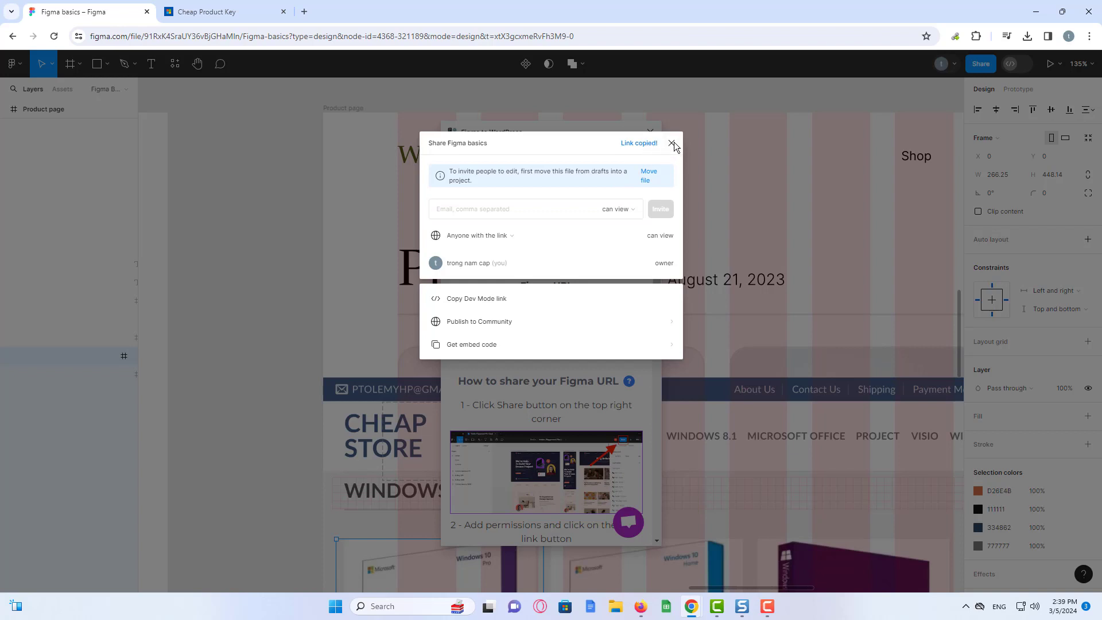
pyautogui.click(671, 143)
# - Paste the share link into the plugin's Figma URL field
pyautogui.click(529, 304)
pyautogui.hotkey('ctrl', 'v')
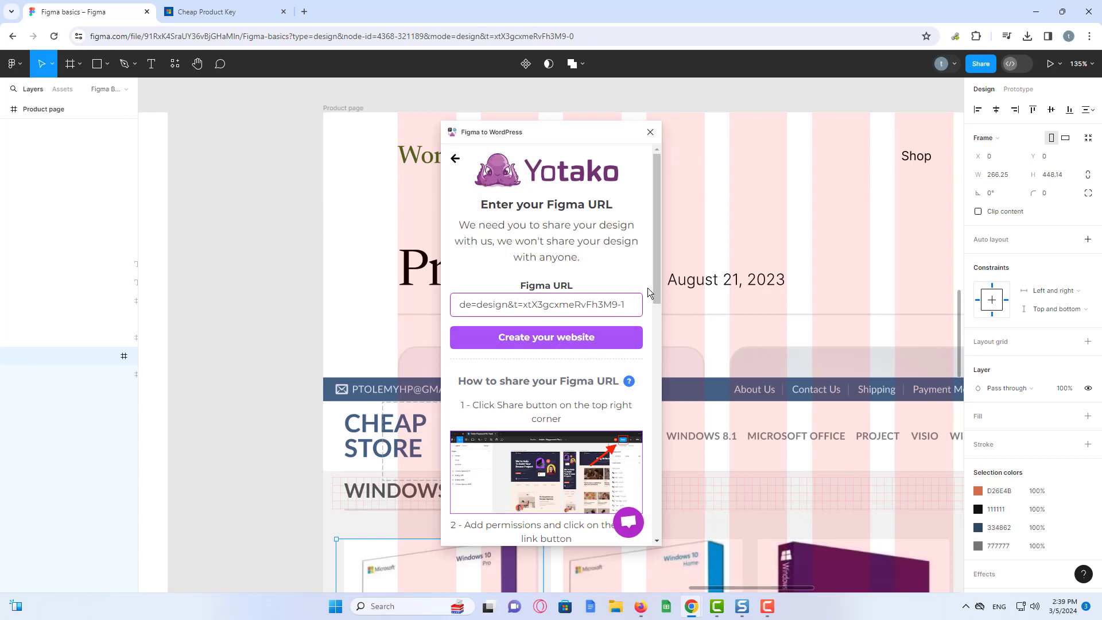
pyautogui.scroll(-1, 597, 313)
# - Create the website and continue with the Product page frame selected
pyautogui.click(597, 313)
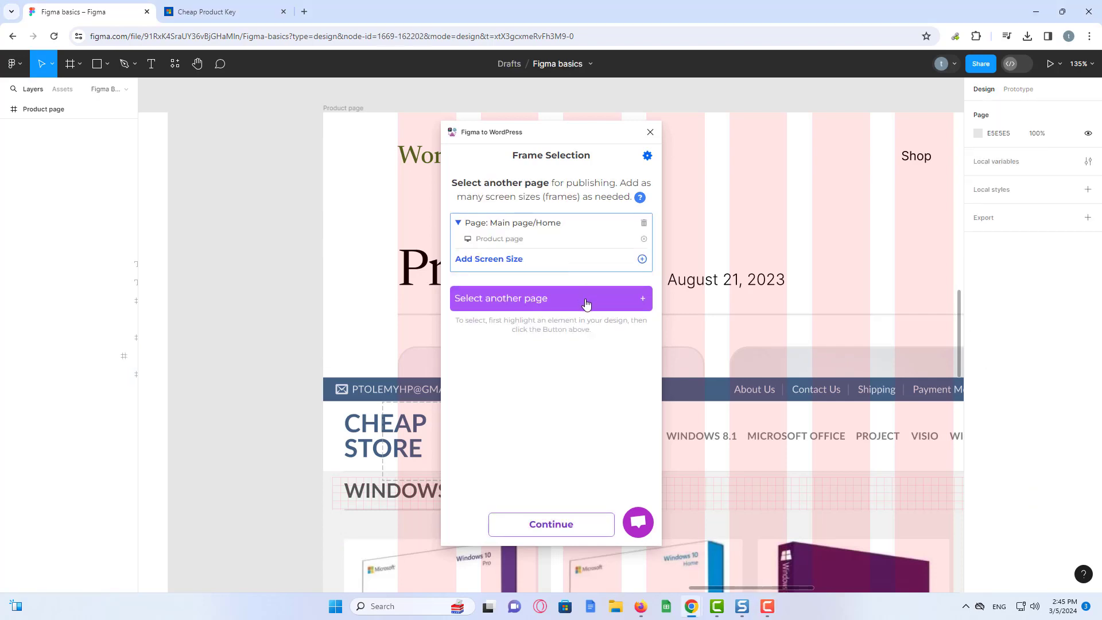
pyautogui.click(583, 529)
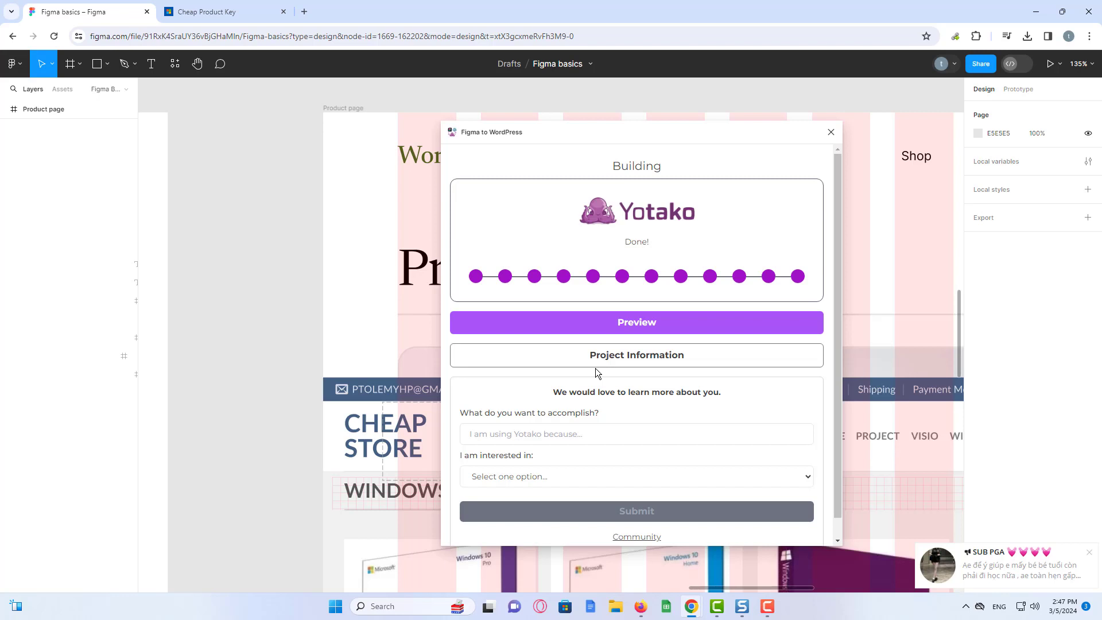
# - Open the site preview and sign in to Yotako with your Google account
pyautogui.click(649, 330)
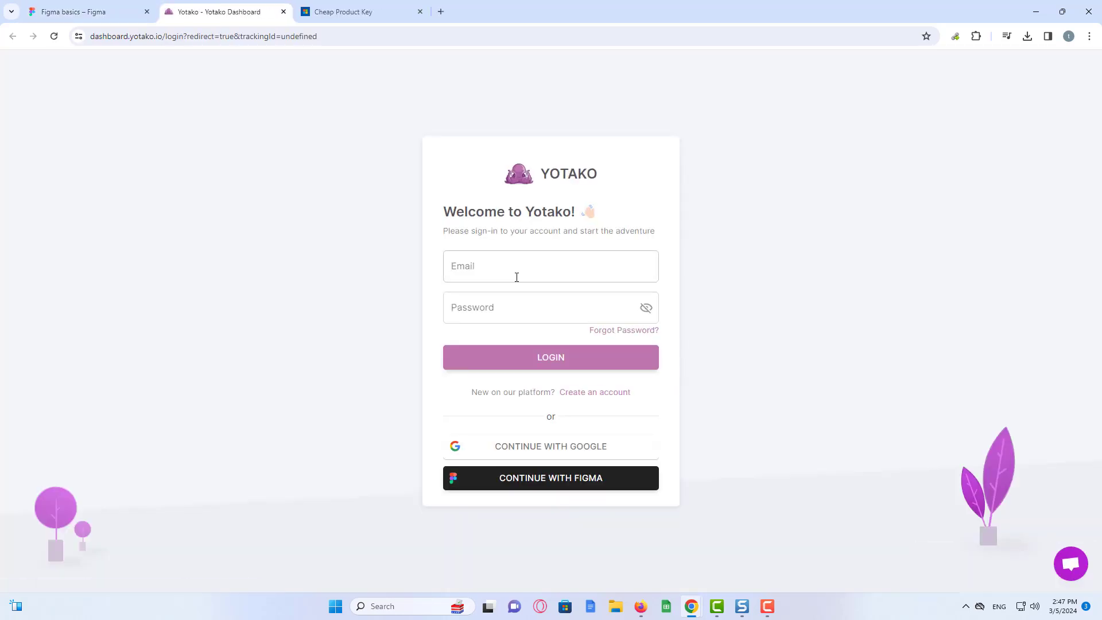
pyautogui.click(517, 278)
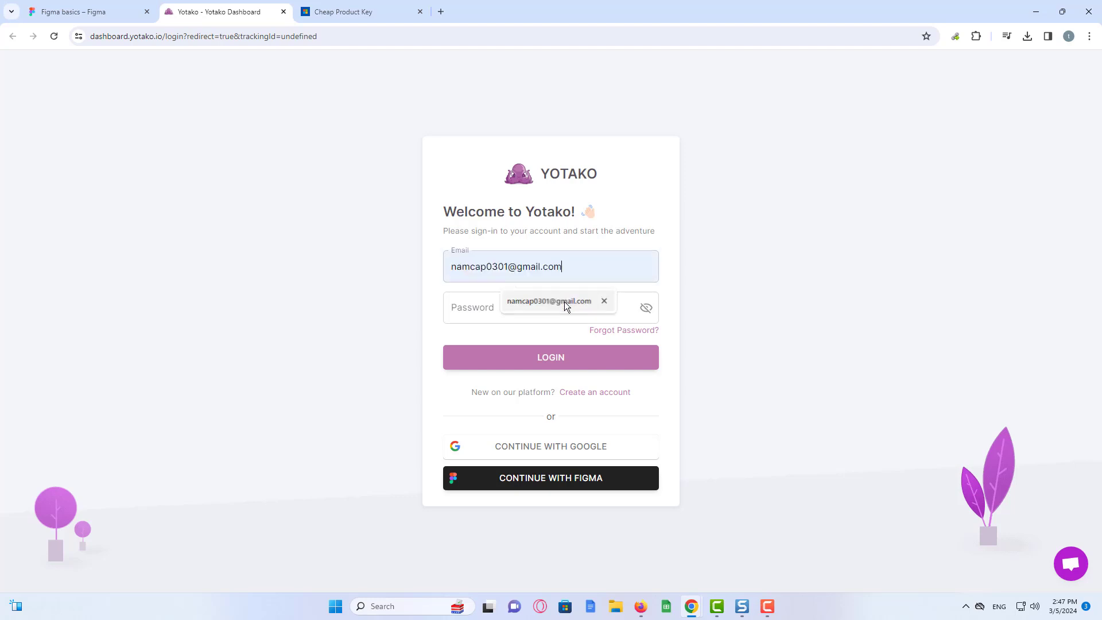
pyautogui.click(564, 301)
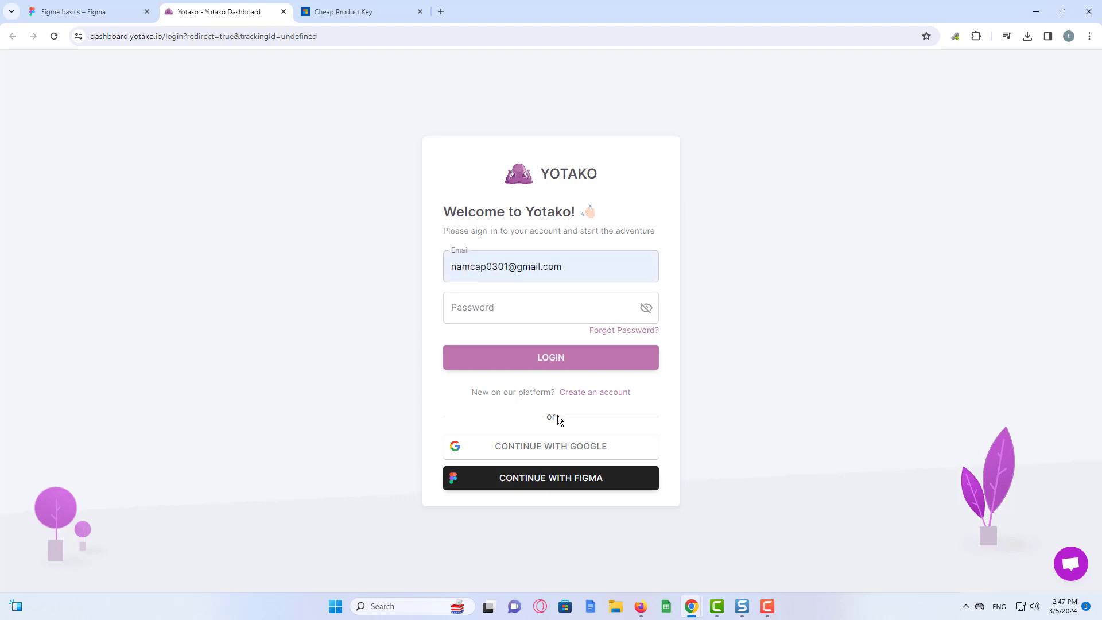
pyautogui.click(565, 453)
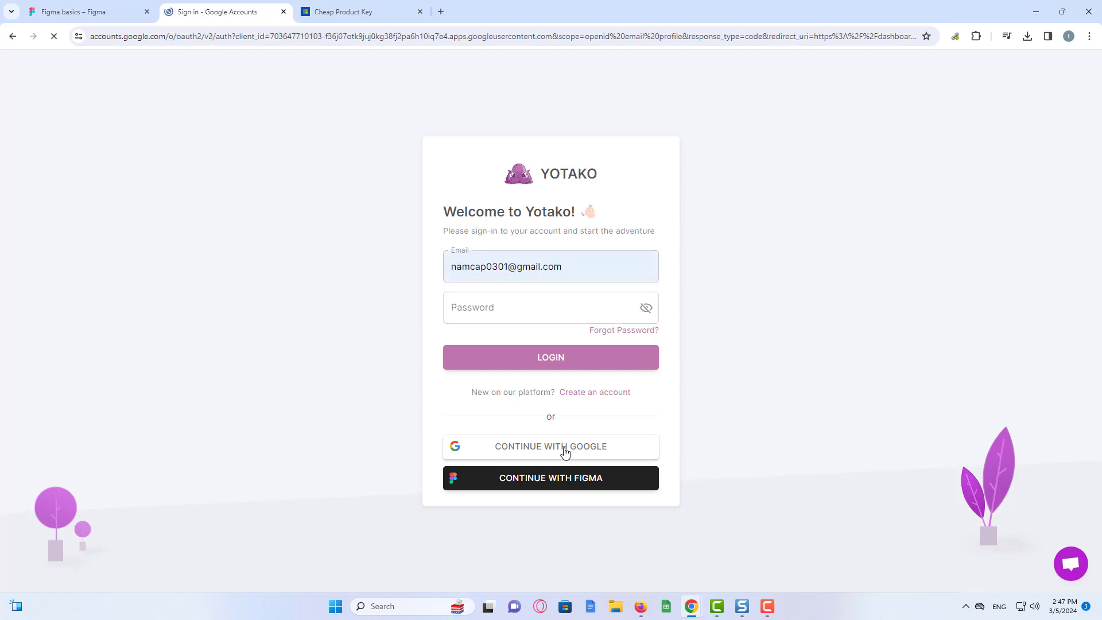
pyautogui.click(647, 293)
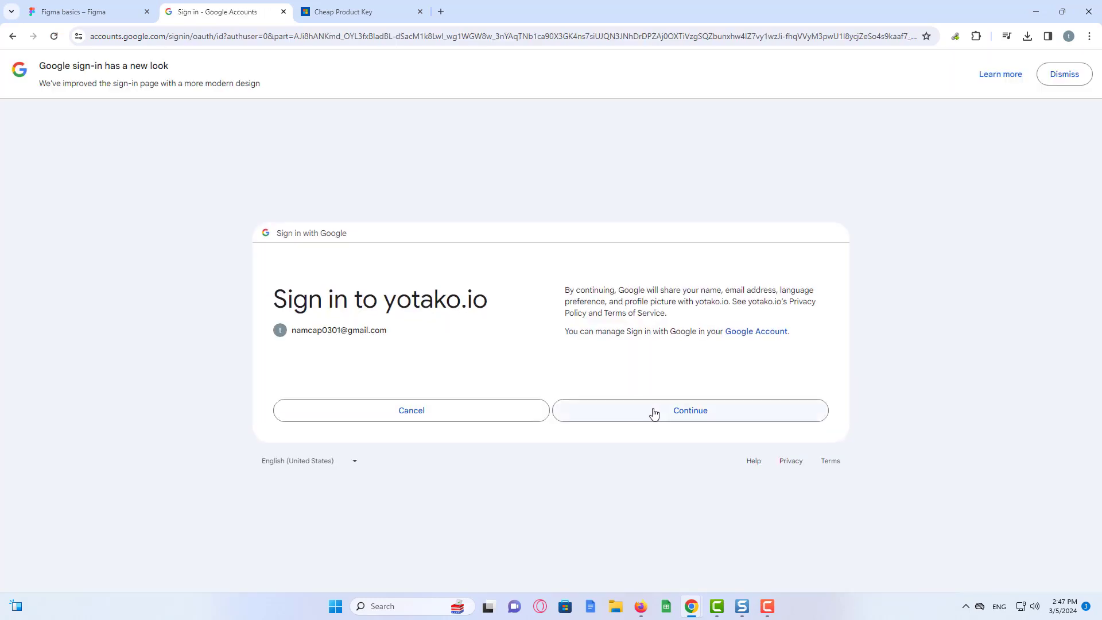
pyautogui.click(667, 414)
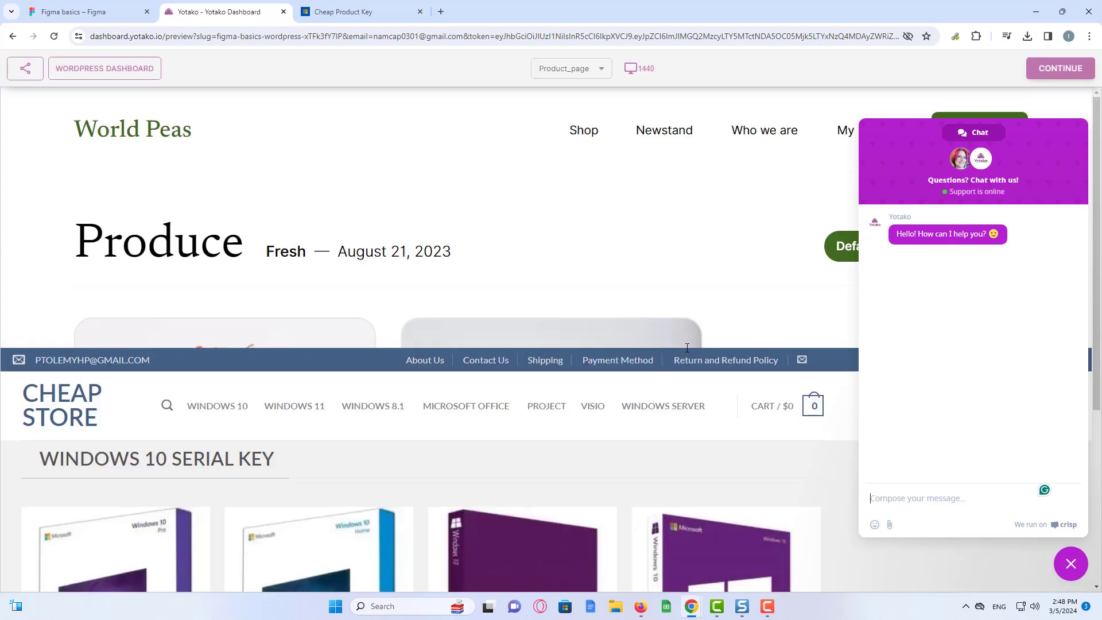
# - Close the Crisp chat, scroll through the preview, and keep Product_page selected
pyautogui.click(1071, 563)
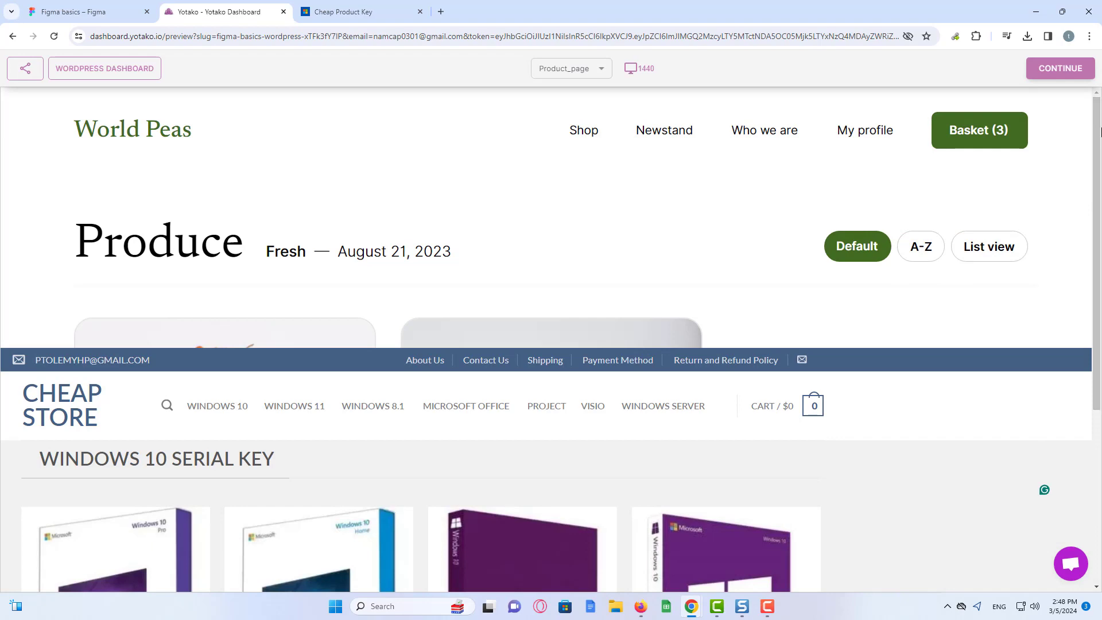
pyautogui.scroll(-4, 1101, 132)
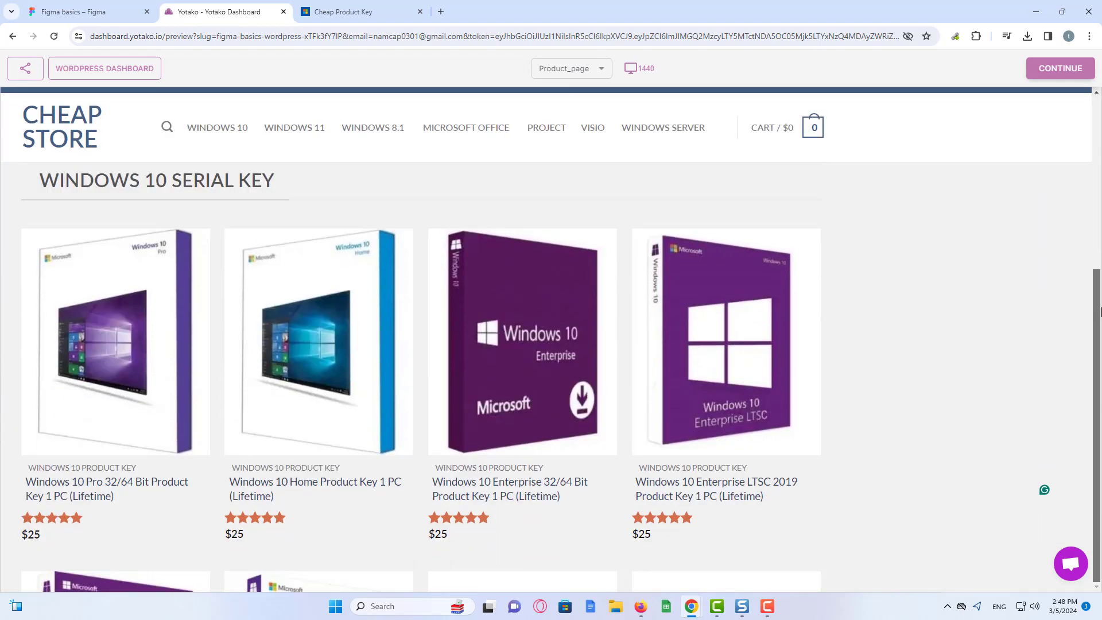
pyautogui.scroll(4, 1101, 312)
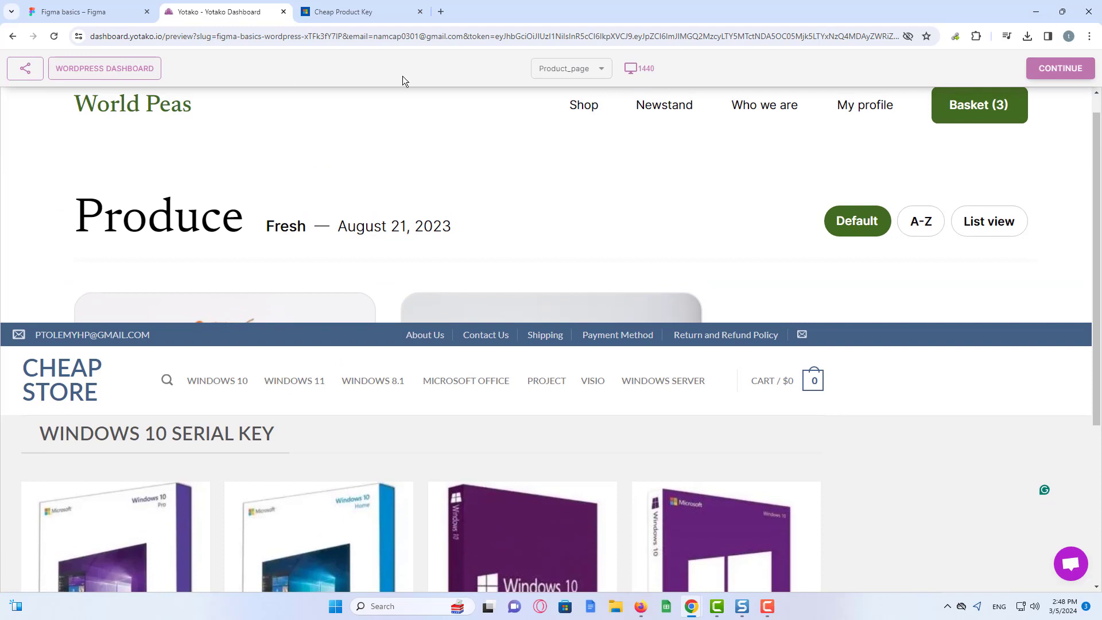
pyautogui.click(556, 68)
pyautogui.click(564, 68)
# - Choose 'Publish to a Hosting with Yotako' to show WordPress hosting plans, Free to Business $8.99/month
pyautogui.click(1058, 69)
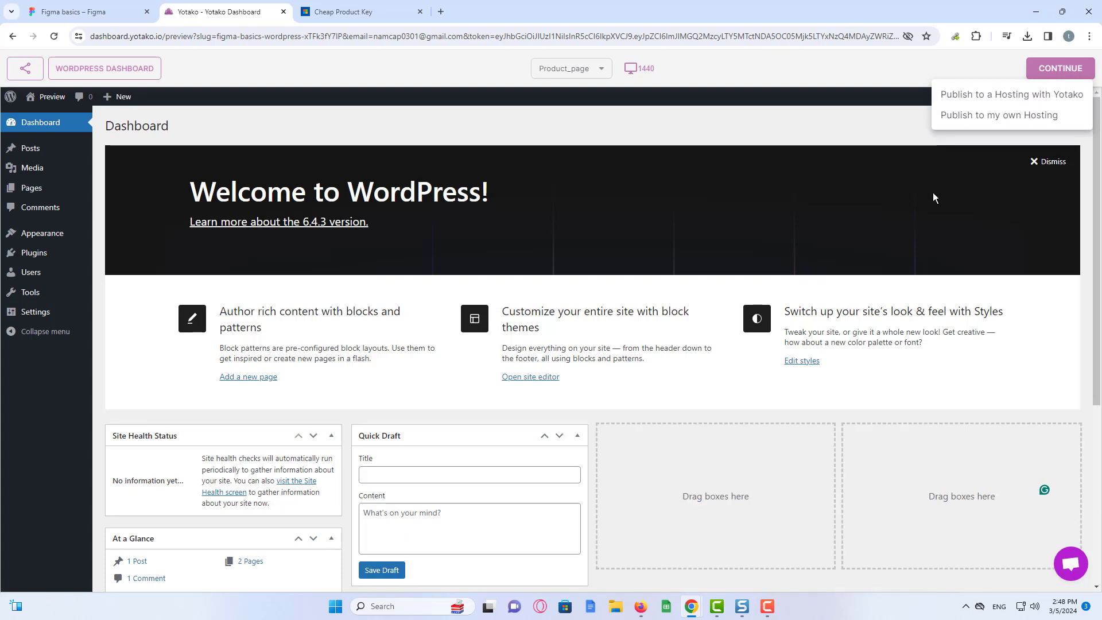
pyautogui.click(1099, 229)
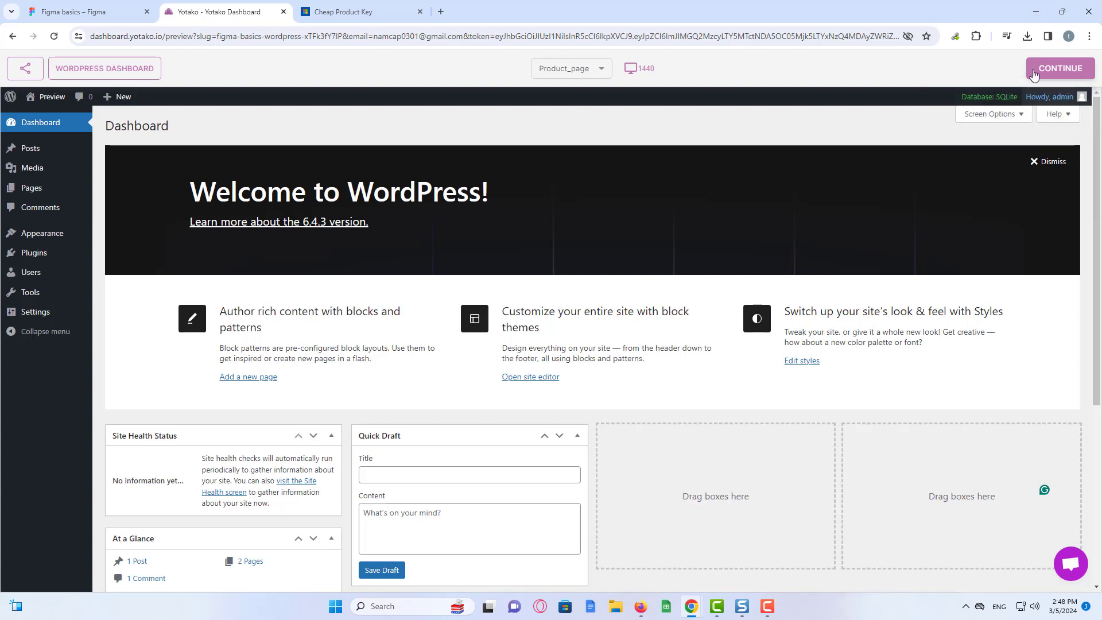
pyautogui.click(1058, 69)
pyautogui.click(970, 101)
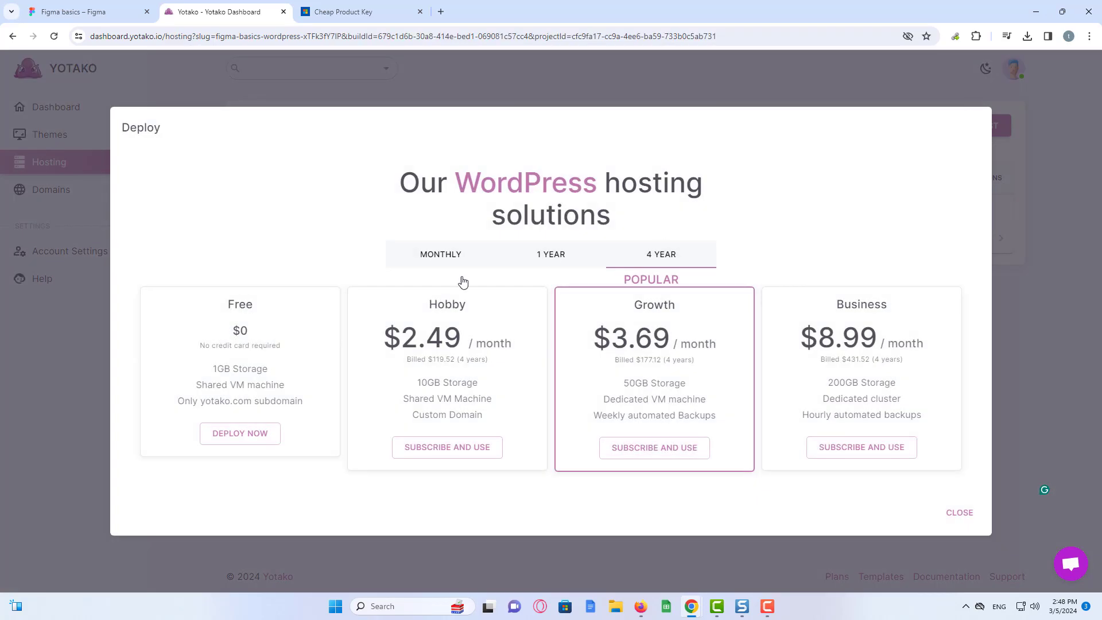
# - Deploy the site on the Free $0 plan, bringing it Online on Google Cloud europe-west
pyautogui.click(230, 438)
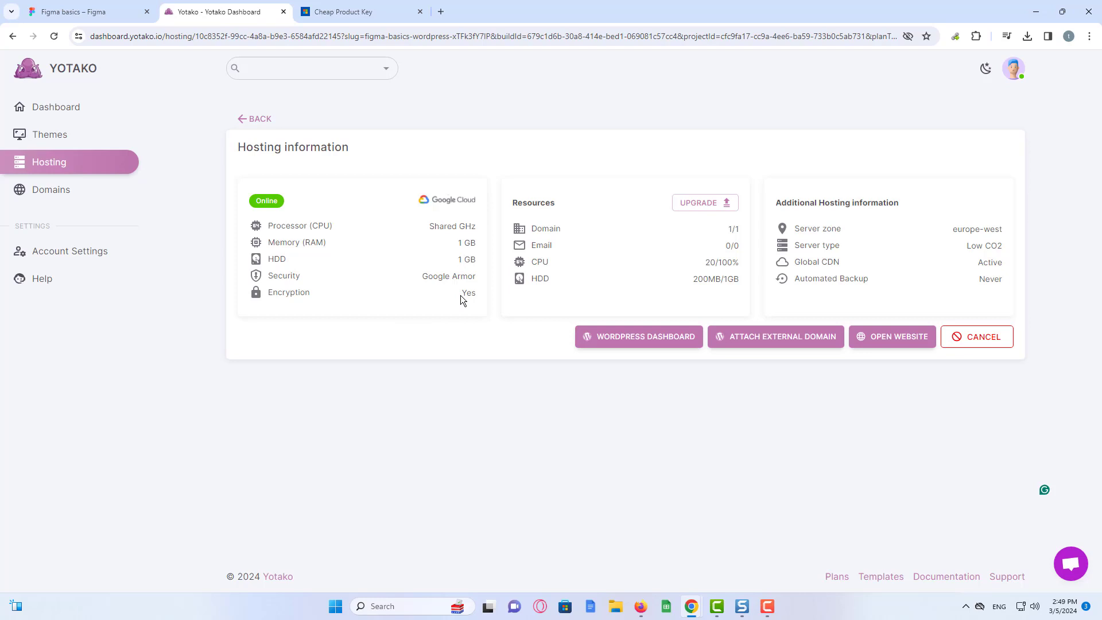
# - Go through Themes and Dashboard back to Themes, where figma-basics shows Ready To Publish
pyautogui.click(82, 146)
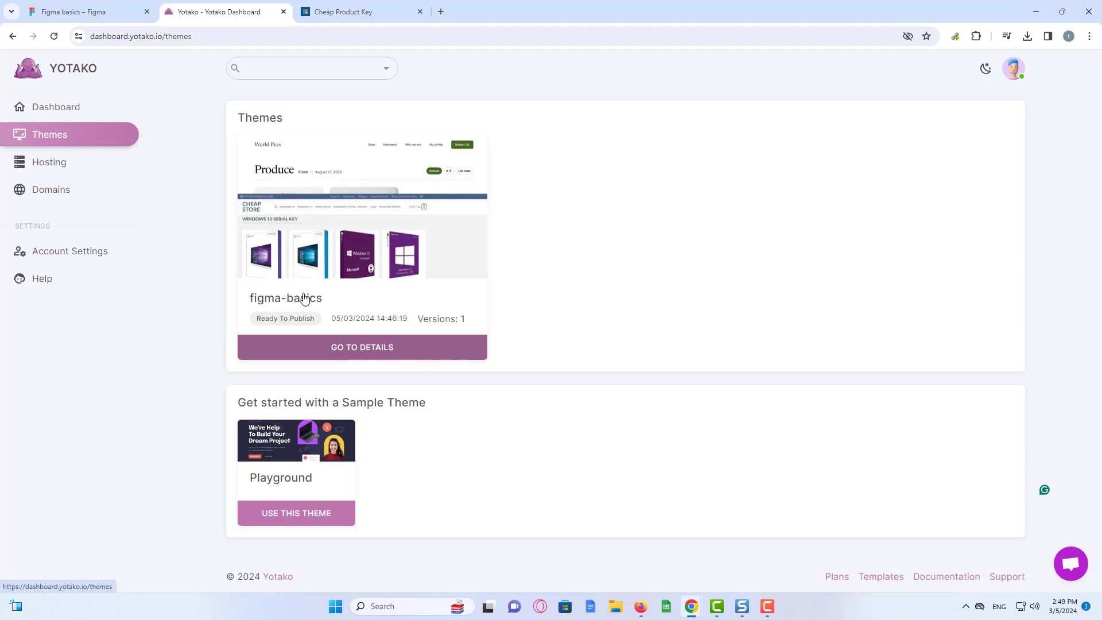
pyautogui.click(65, 118)
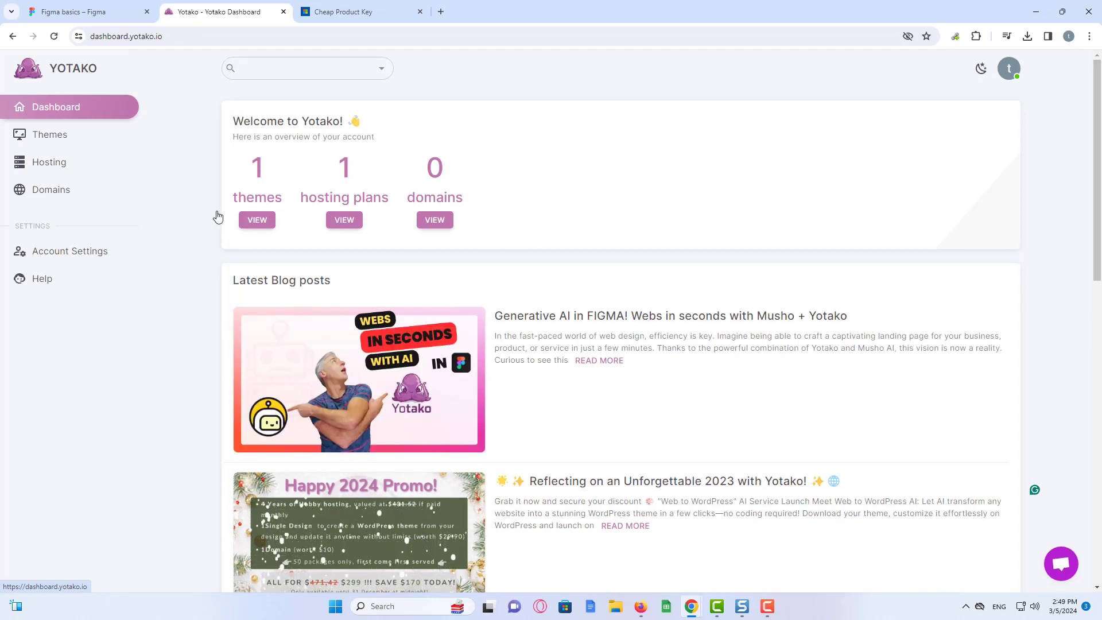
pyautogui.click(71, 138)
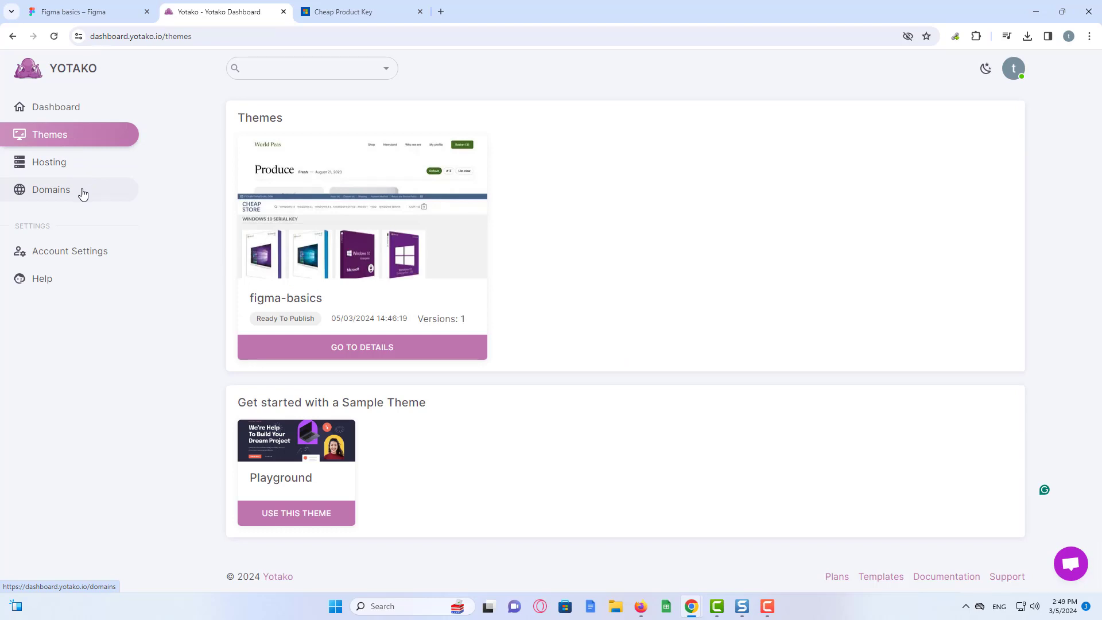
# - From My Domains, search for paid custom domains named 'namanh'
pyautogui.click(83, 195)
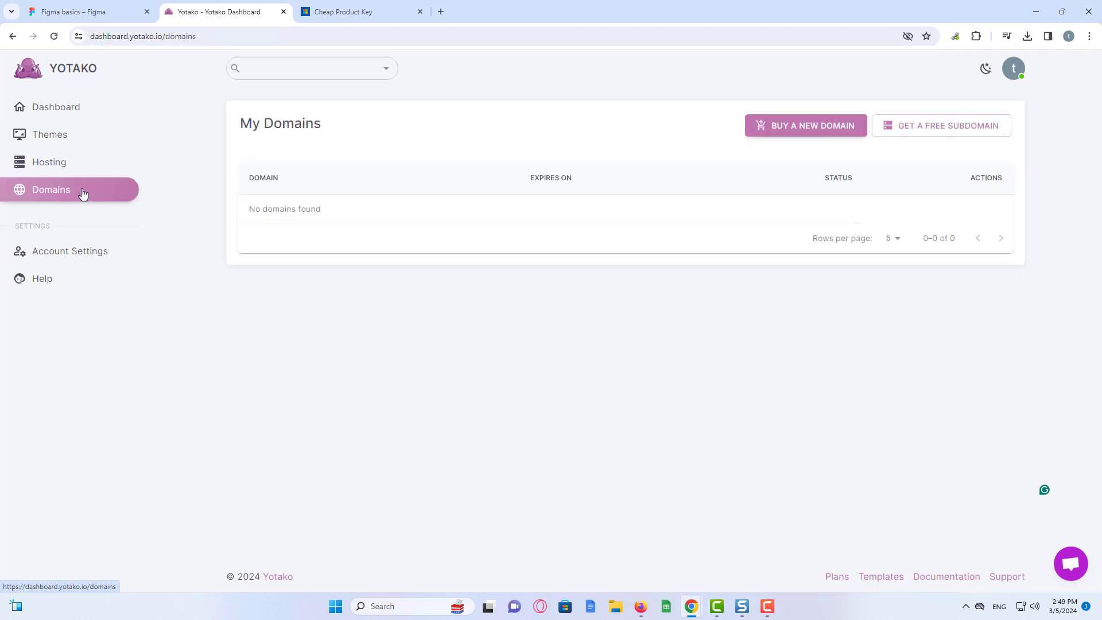
pyautogui.click(322, 68)
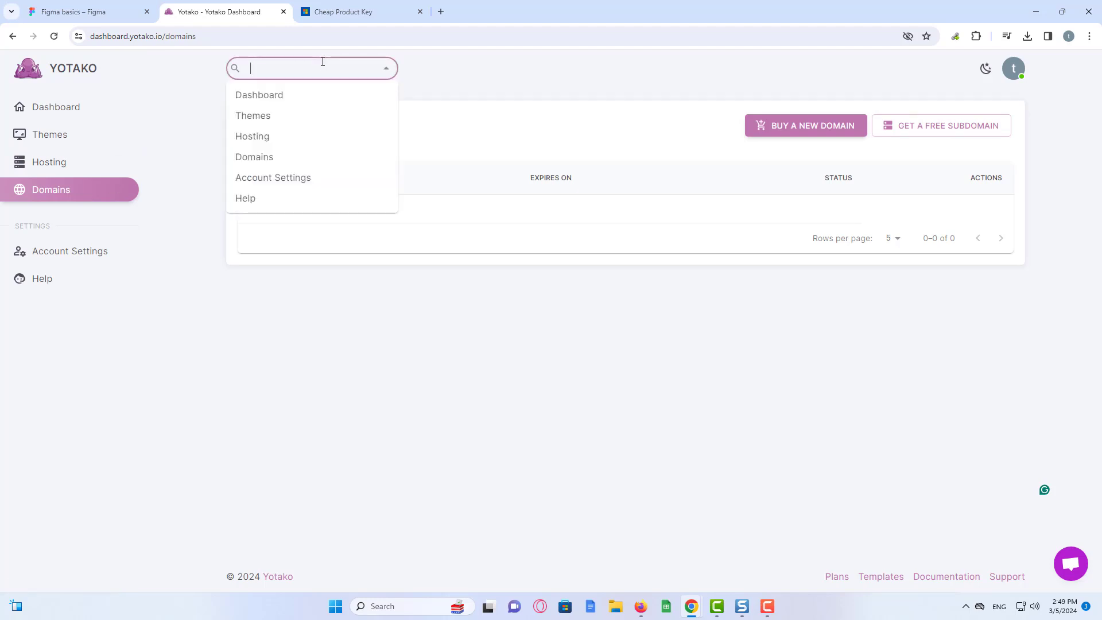
pyautogui.write('namanh')
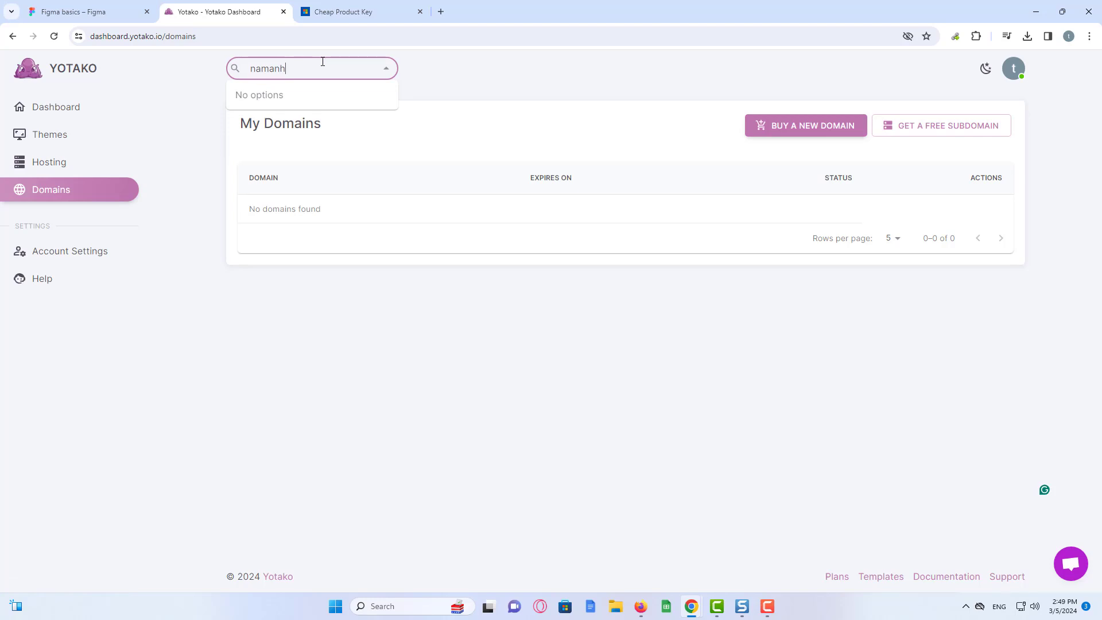
pyautogui.click(759, 124)
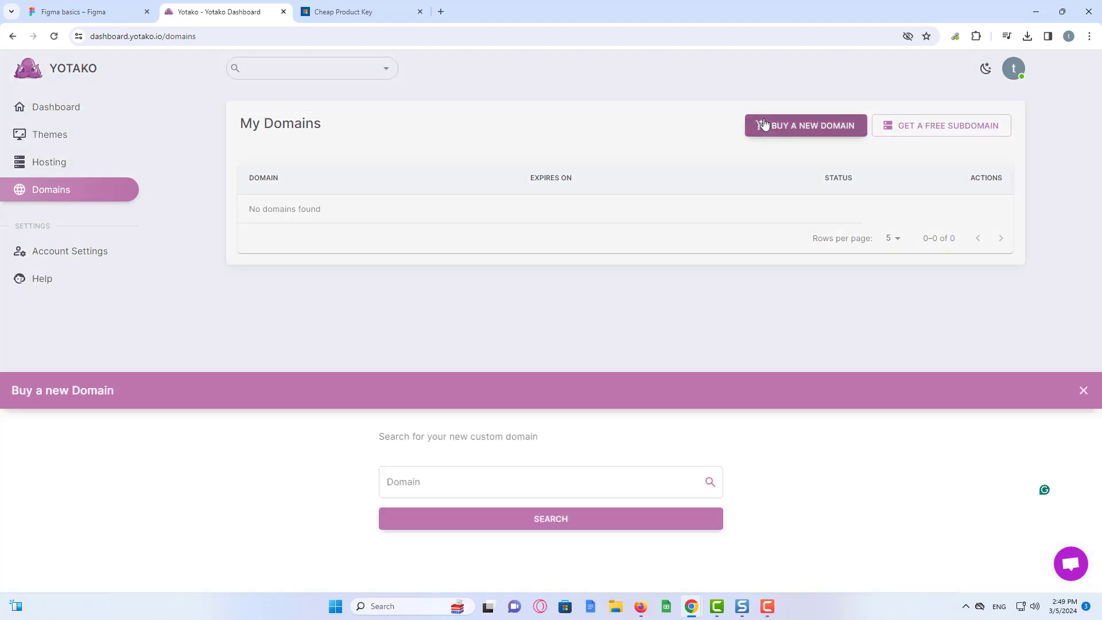
pyautogui.click(521, 159)
pyautogui.write('namanh')
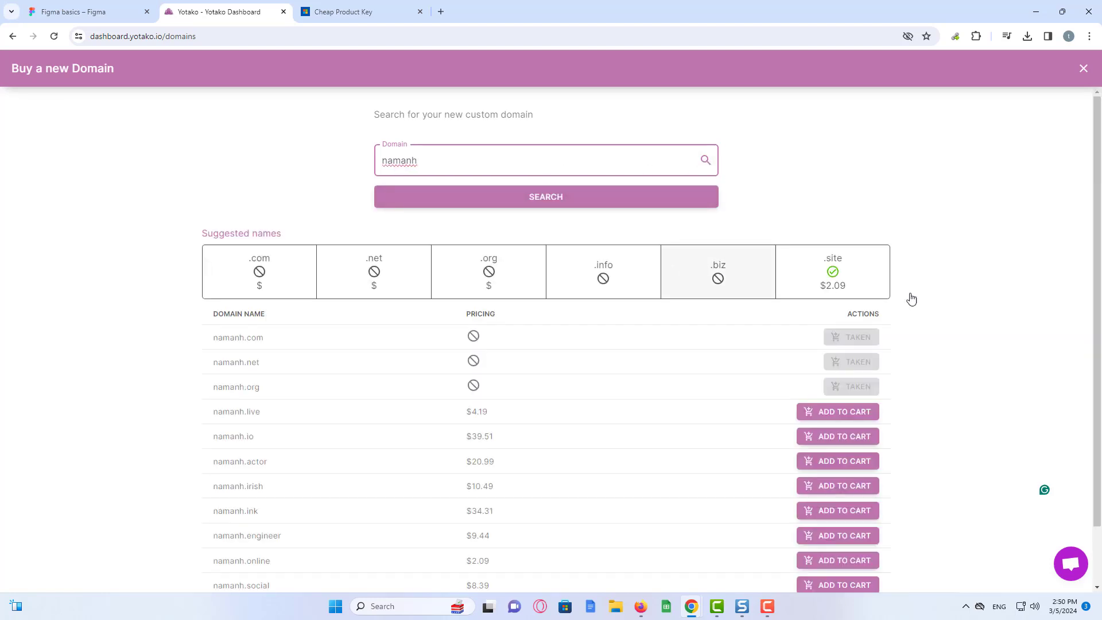
# - Review the available paid namanh domains, close the search, and open free subdomain registration
pyautogui.click(1100, 224)
pyautogui.moveTo(1100, 224); pyautogui.dragTo(1100, 280)
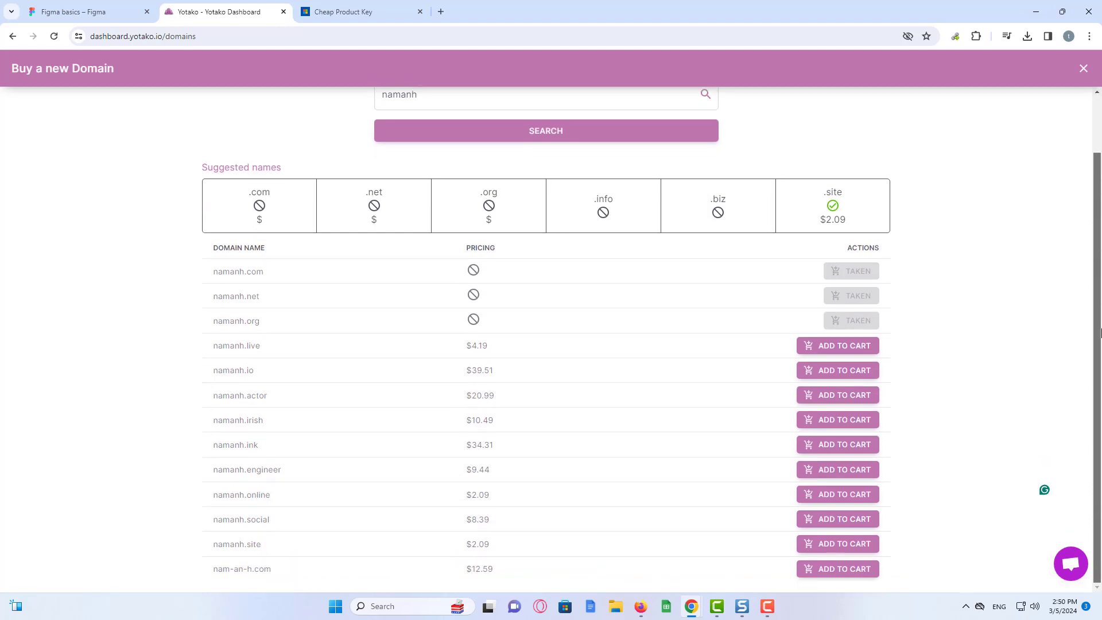
pyautogui.moveTo(1099, 226); pyautogui.dragTo(1099, 208)
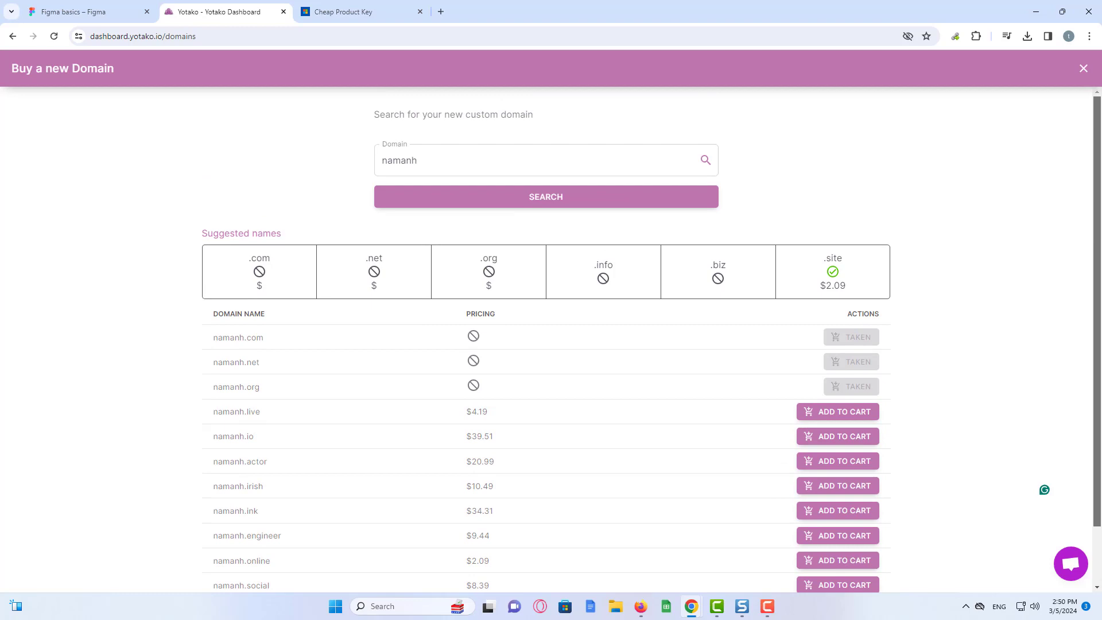
pyautogui.moveTo(1100, 265); pyautogui.dragTo(1099, 322)
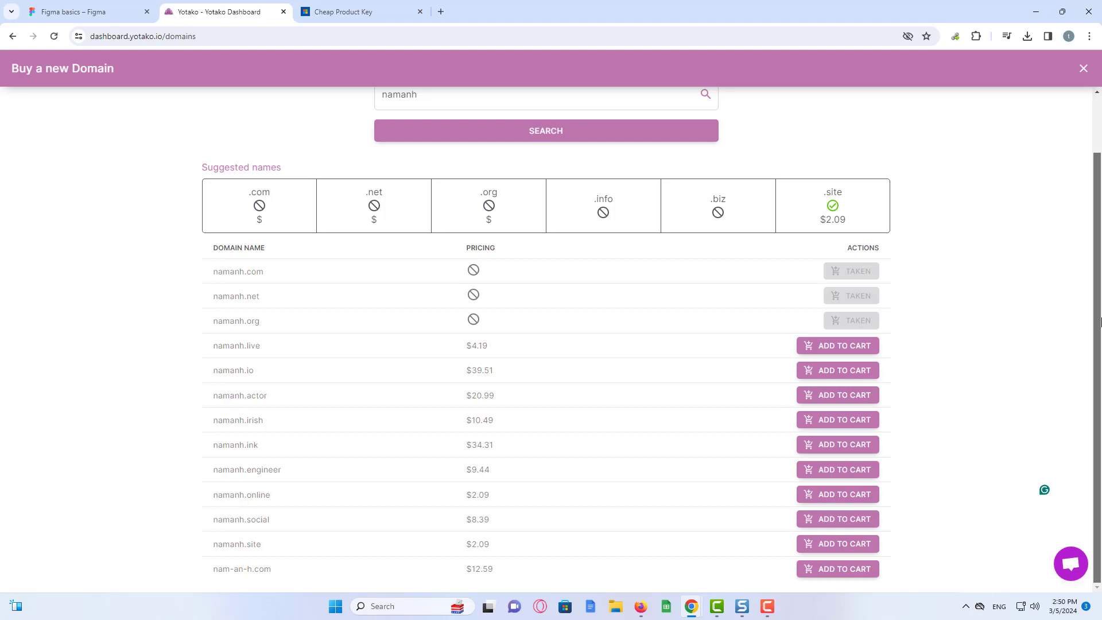
pyautogui.moveTo(1100, 293); pyautogui.dragTo(1100, 233)
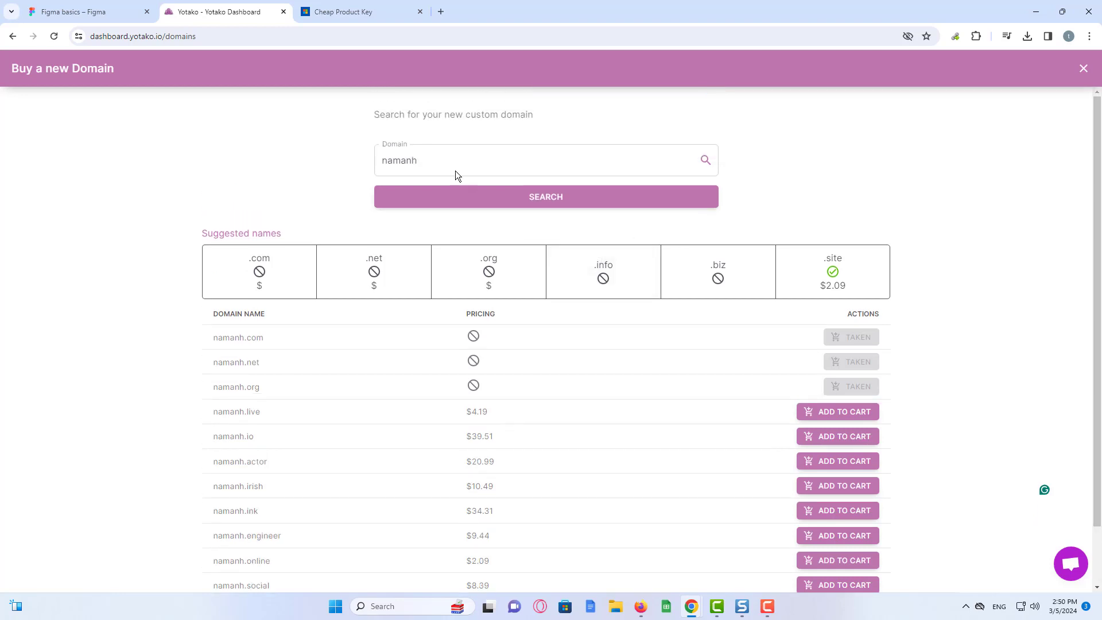
pyautogui.click(89, 12)
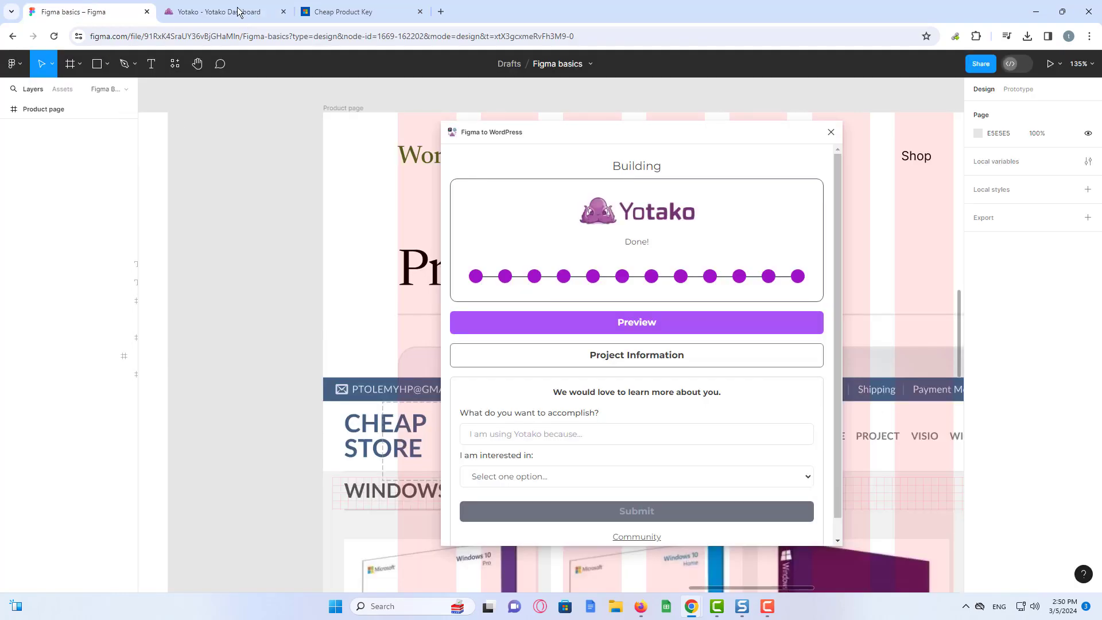
pyautogui.click(239, 11)
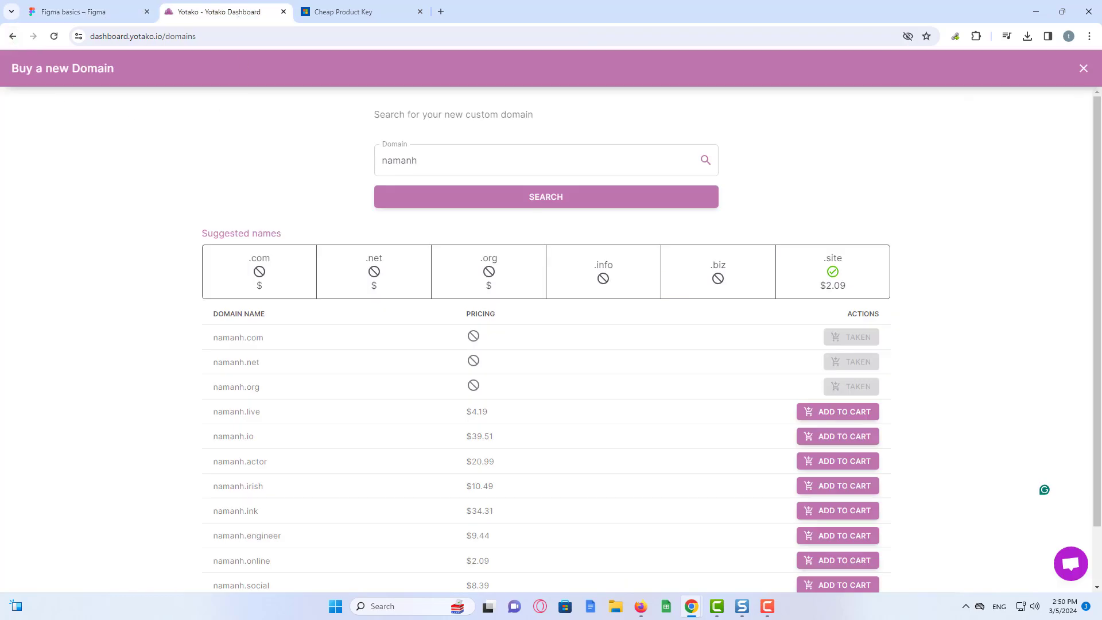
pyautogui.click(1084, 69)
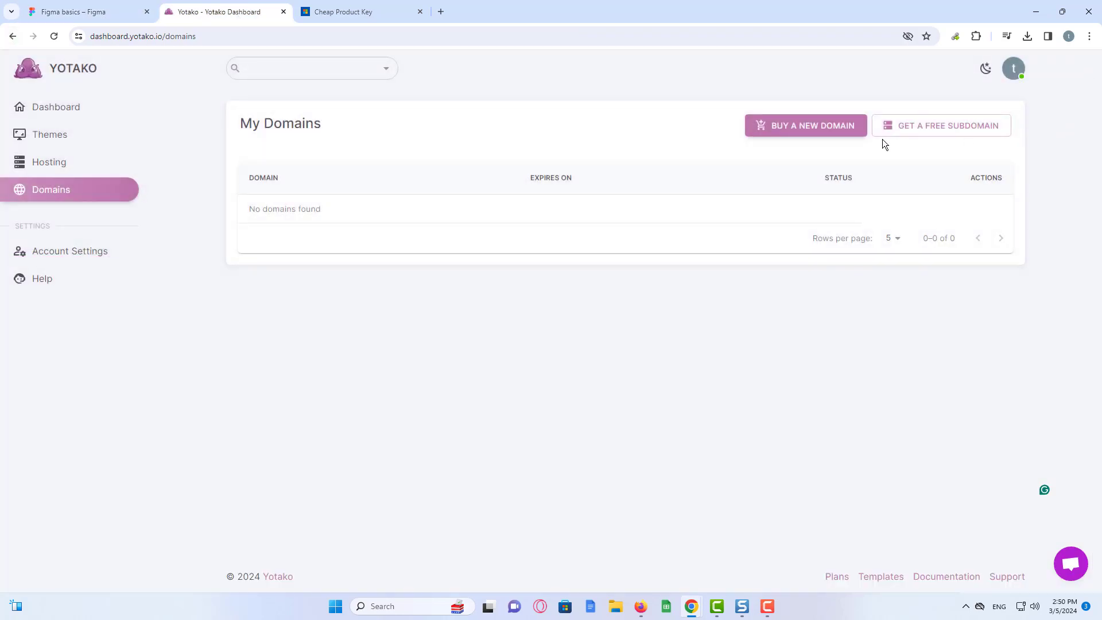
pyautogui.click(951, 137)
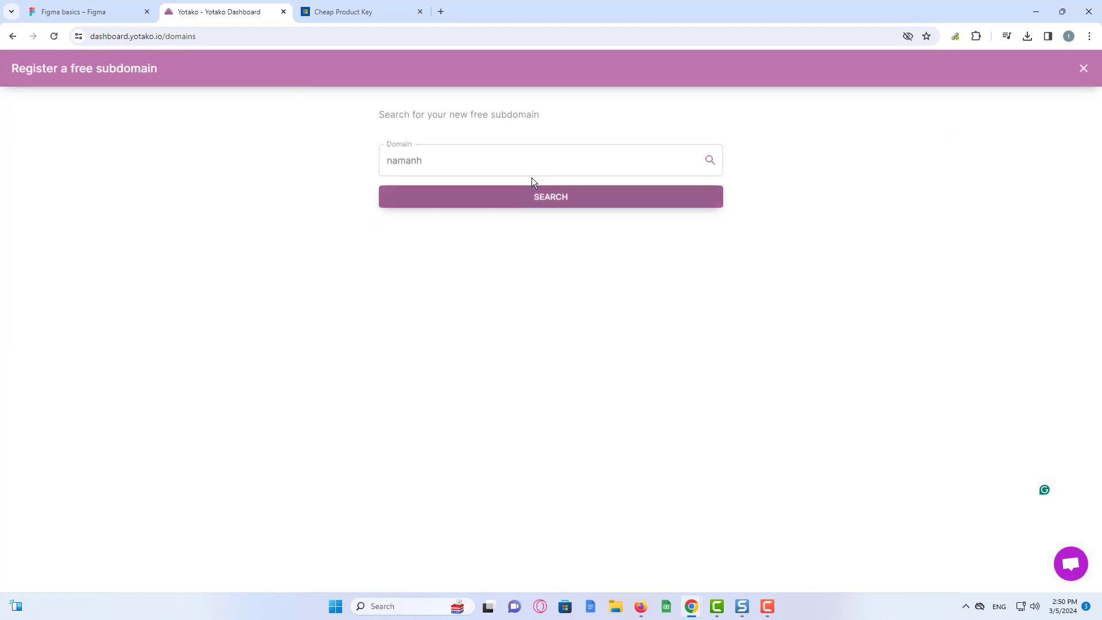
# - Search namanh, add namanh.yotako.com to the cart and check out, declining the paid hosting offer
pyautogui.click(556, 198)
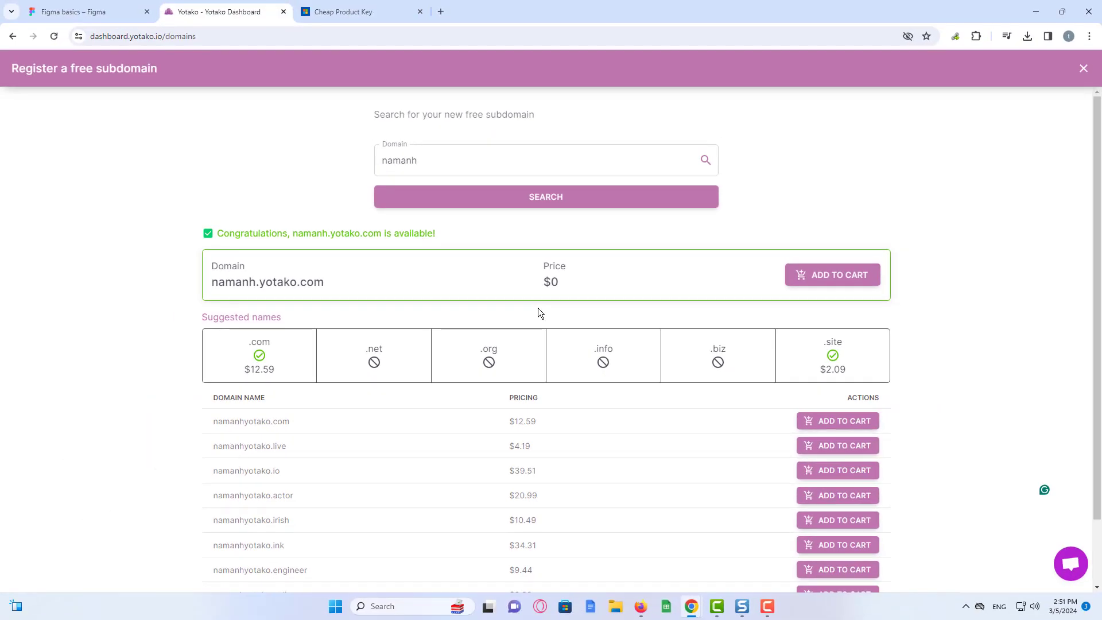
pyautogui.click(832, 274)
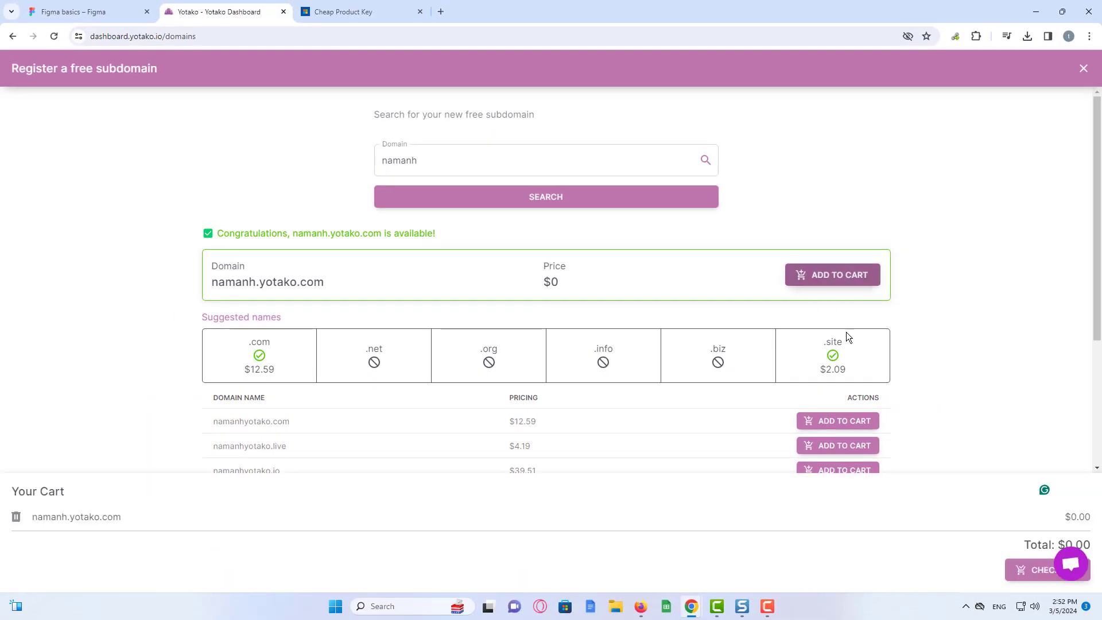
pyautogui.click(1036, 576)
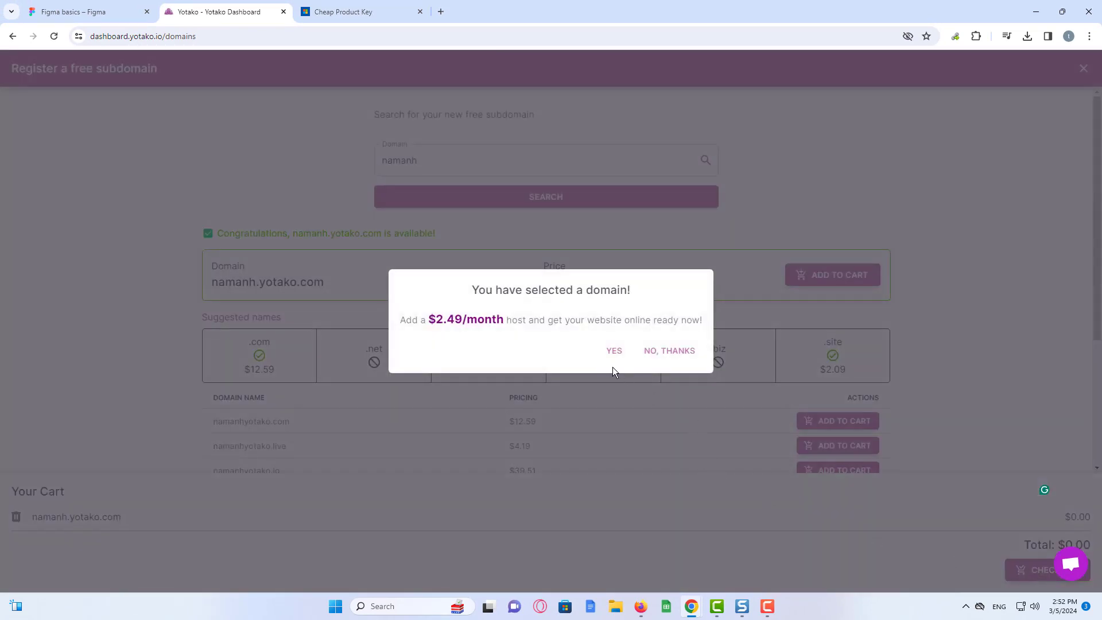
pyautogui.click(666, 356)
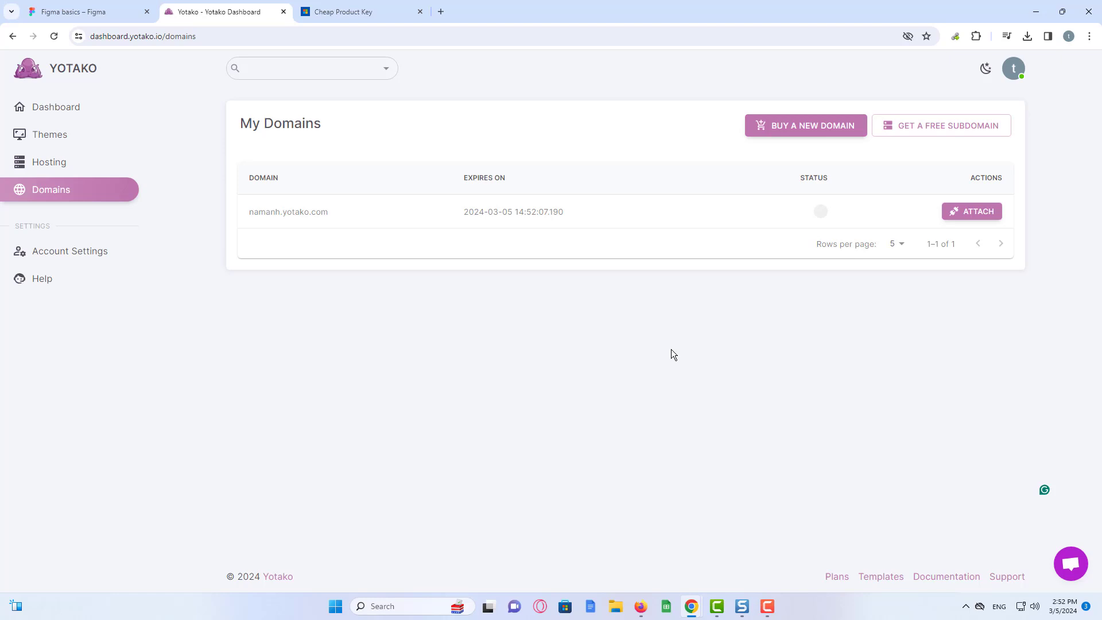
# - Attach namanh.yotako.com to host yotako-new-free-group-vm7m, then select the domain name to copy
pyautogui.click(969, 218)
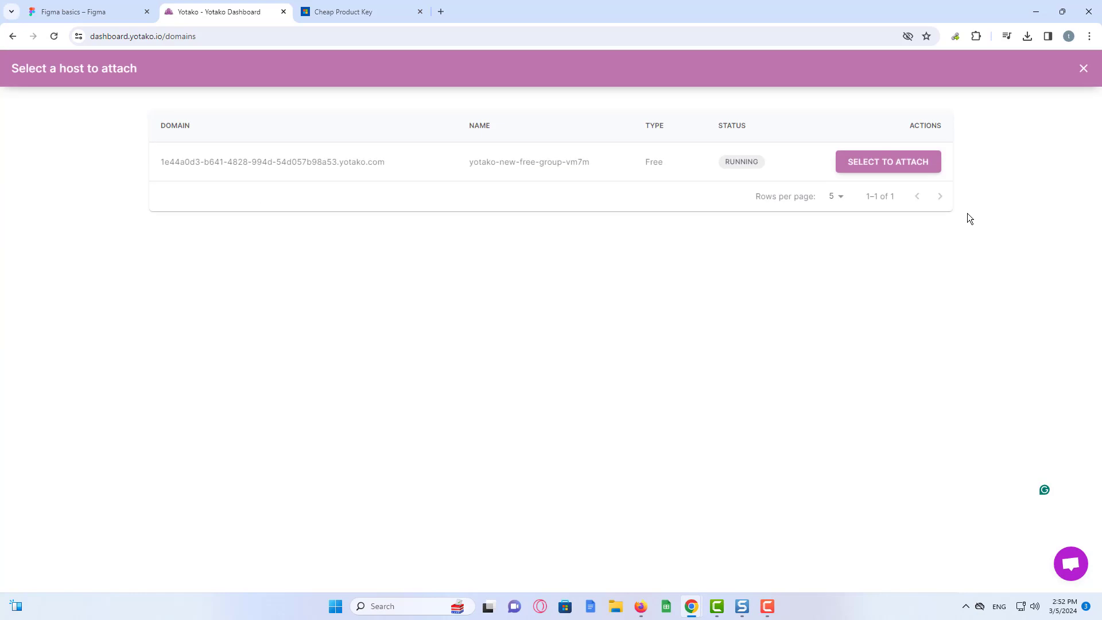
pyautogui.click(883, 168)
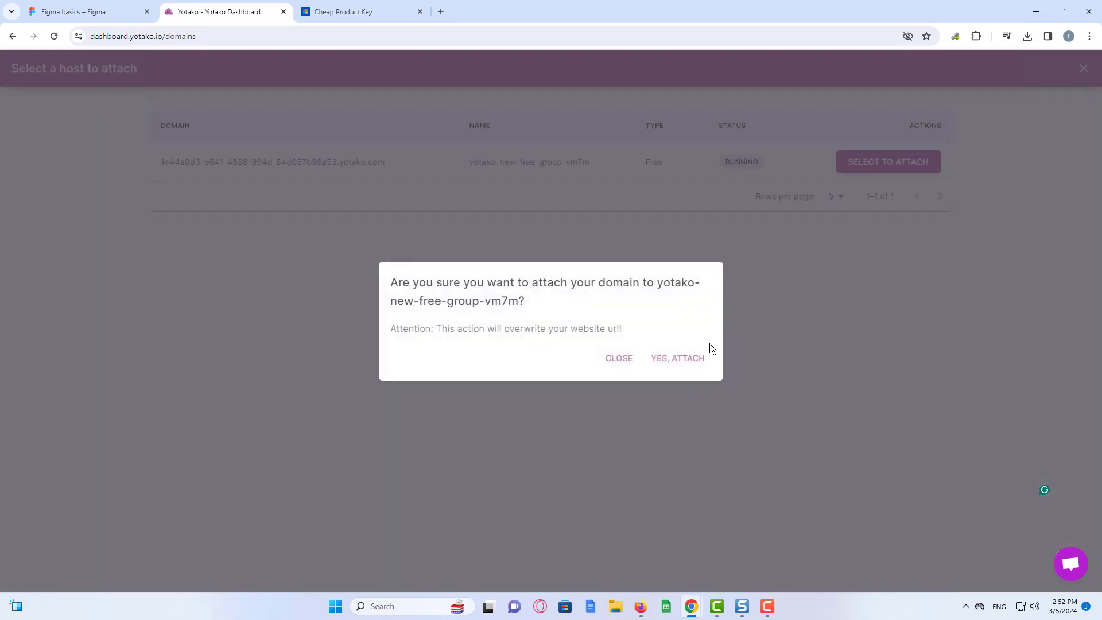
pyautogui.click(688, 362)
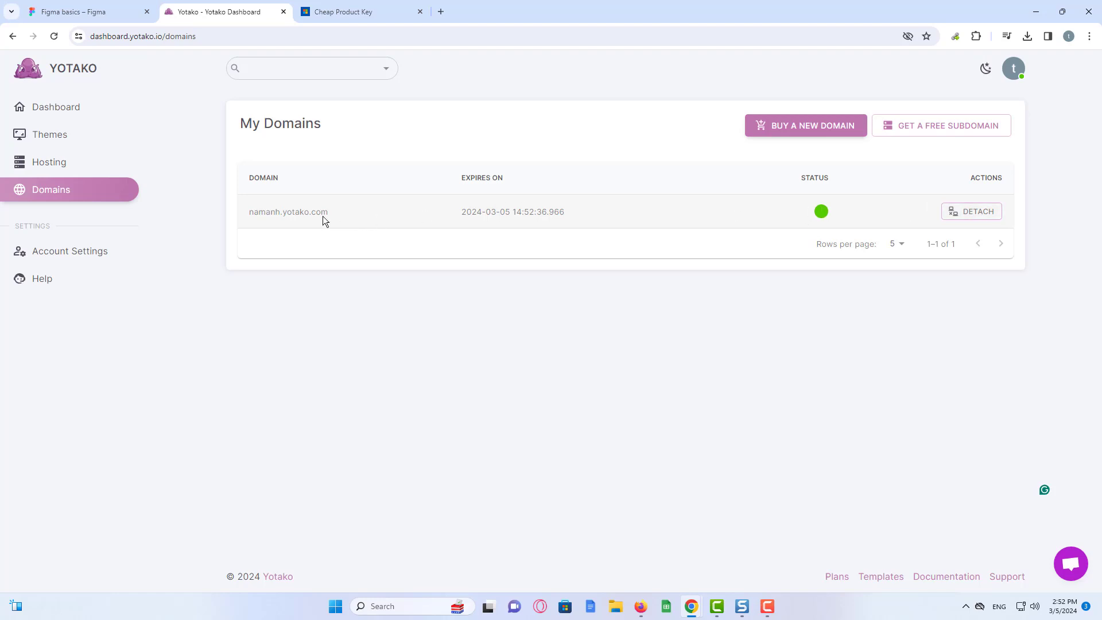
pyautogui.moveTo(252, 212); pyautogui.dragTo(329, 215)
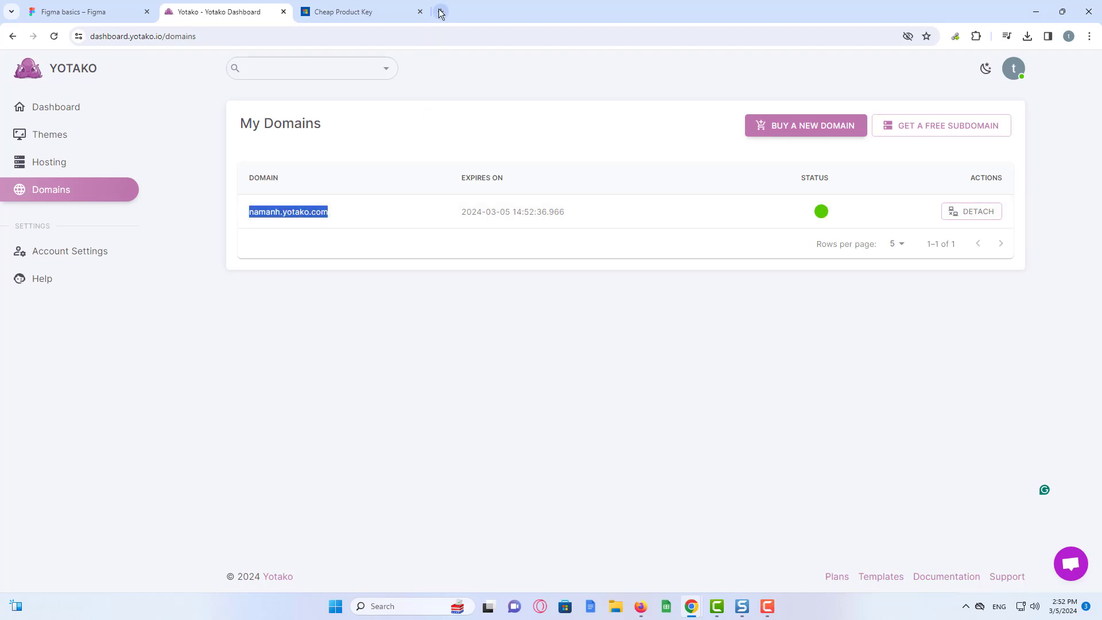
# - Load namanh.yotako.com in a new tab and scroll the live store site, then return to Yotako
pyautogui.click(441, 12)
pyautogui.write('namanh.yotako.com')
pyautogui.press('Return')
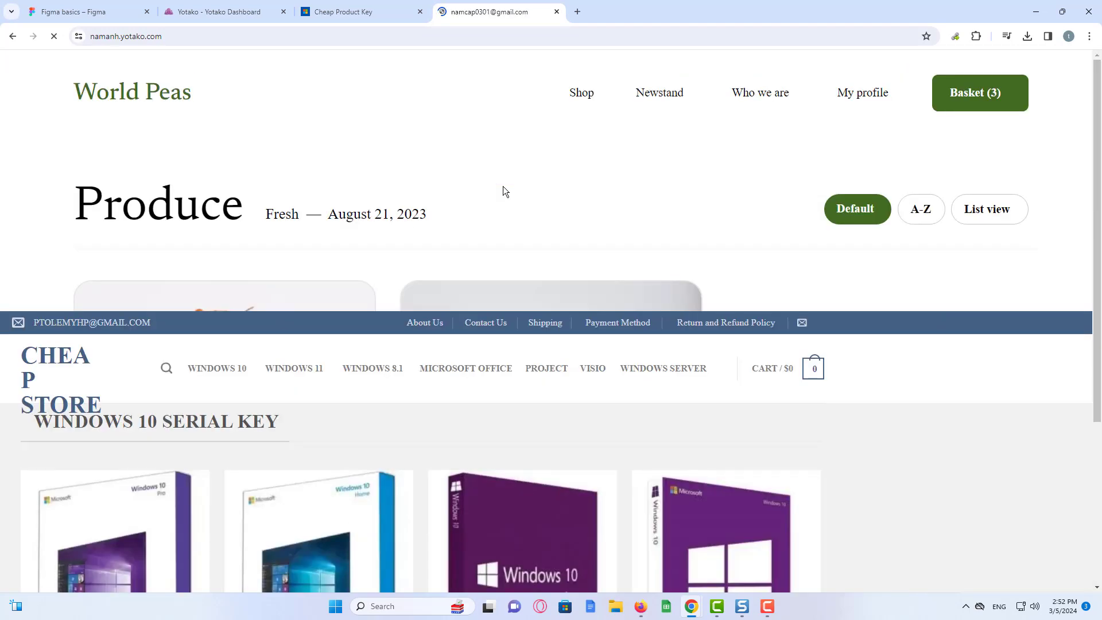
pyautogui.moveTo(1100, 145); pyautogui.dragTo(1099, 147)
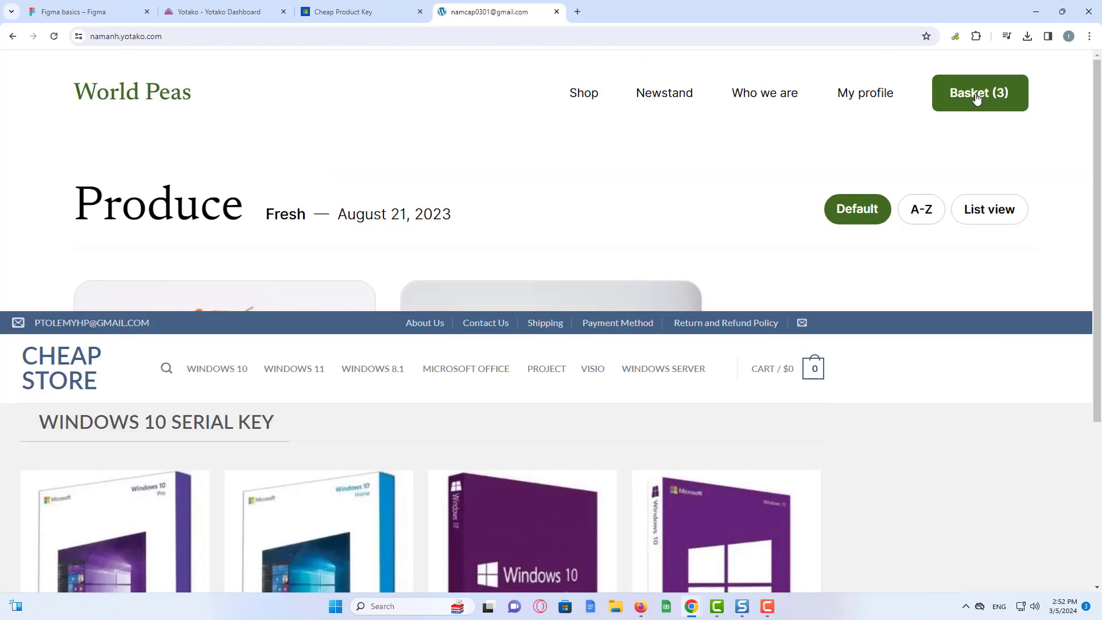
pyautogui.moveTo(1100, 120); pyautogui.dragTo(1100, 232)
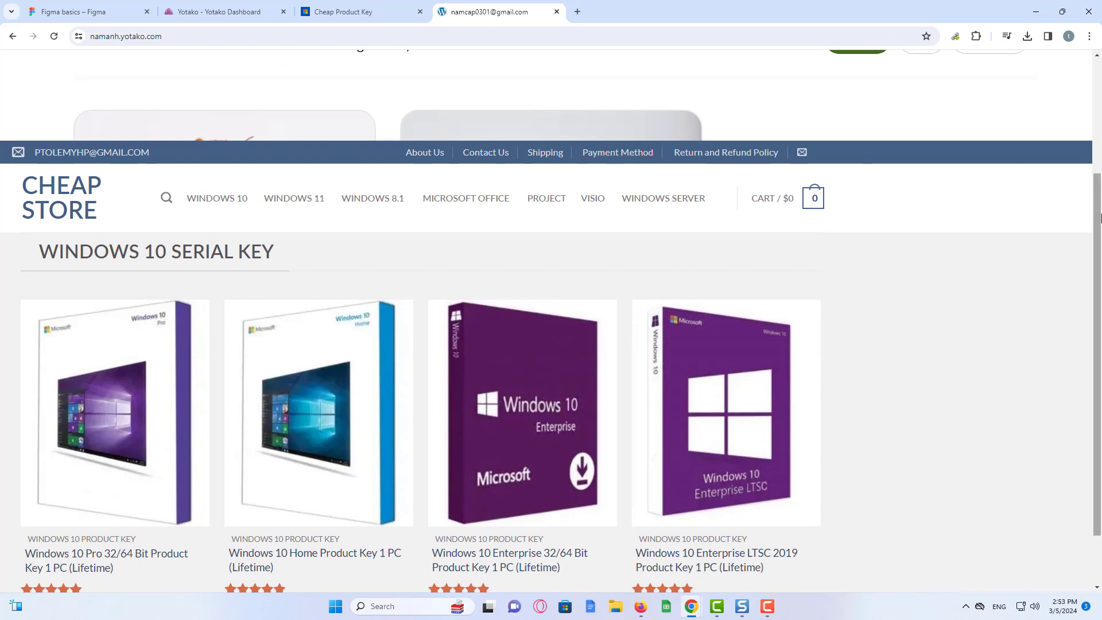
pyautogui.moveTo(1101, 173); pyautogui.dragTo(1100, 58)
pyautogui.click(207, 8)
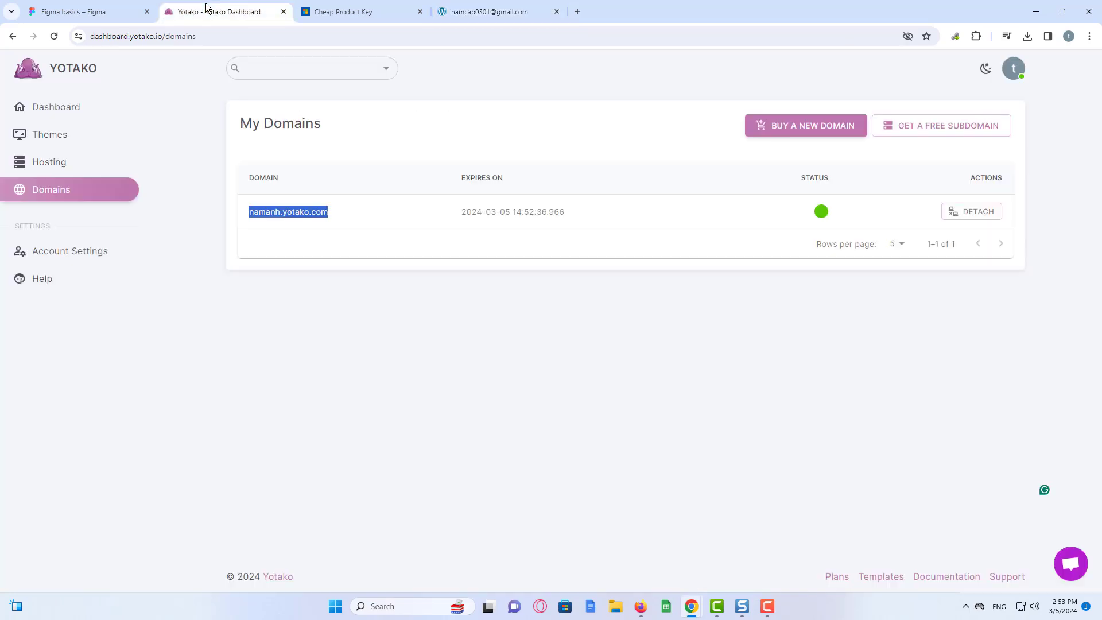
# - Show the Dashboard's 1 theme, 1 hosting plan and 1 domain, briefly comparing the Cheap Product Key tab
pyautogui.click(97, 110)
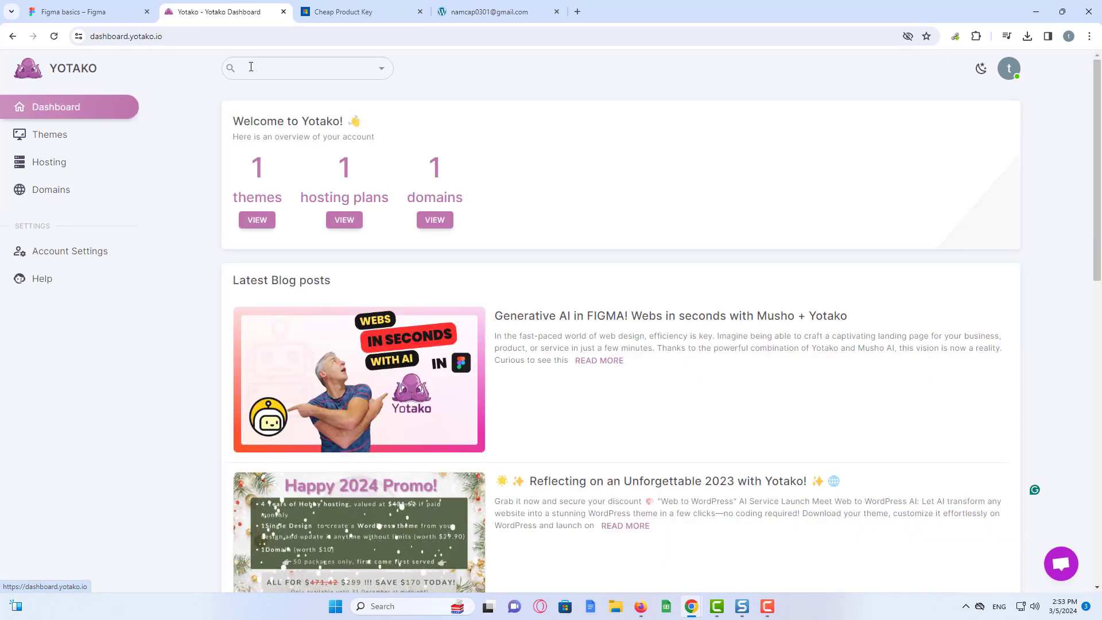
pyautogui.click(337, 11)
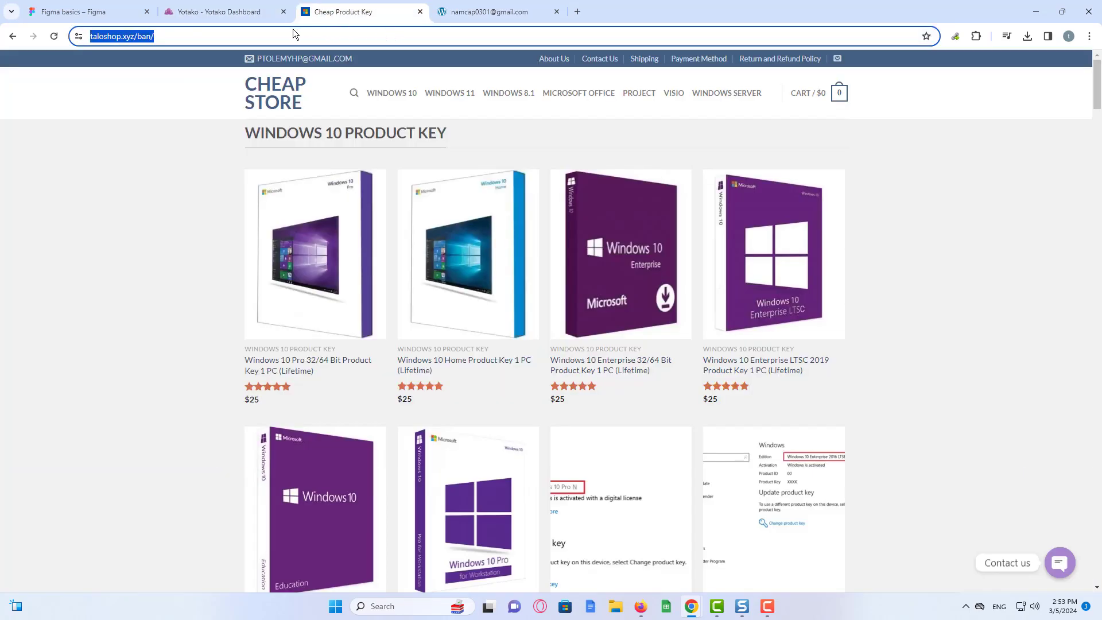
pyautogui.click(239, 13)
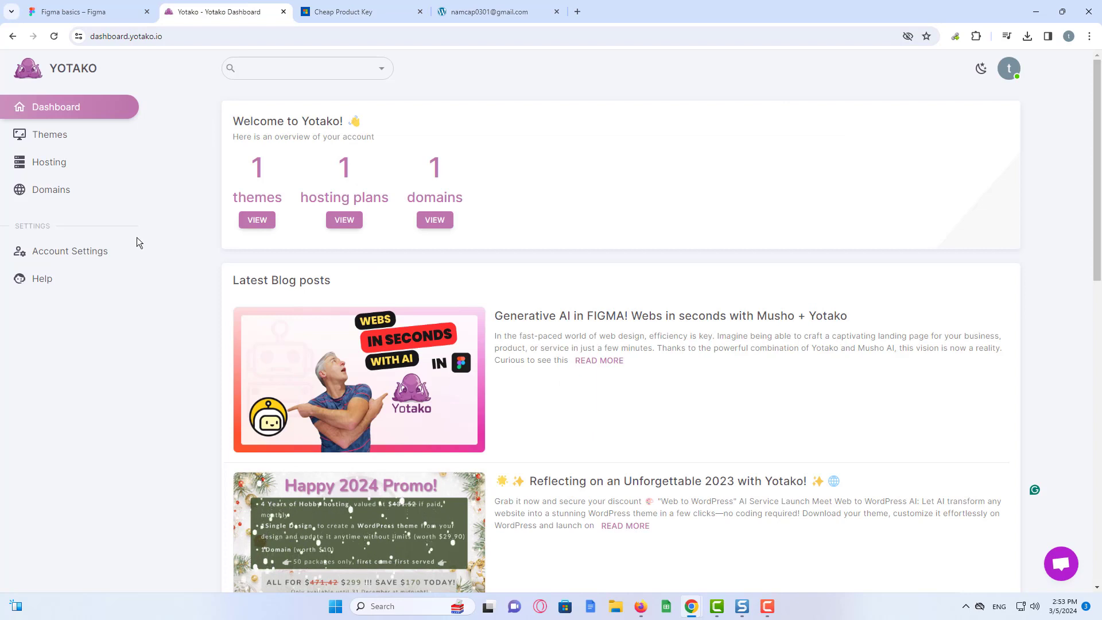